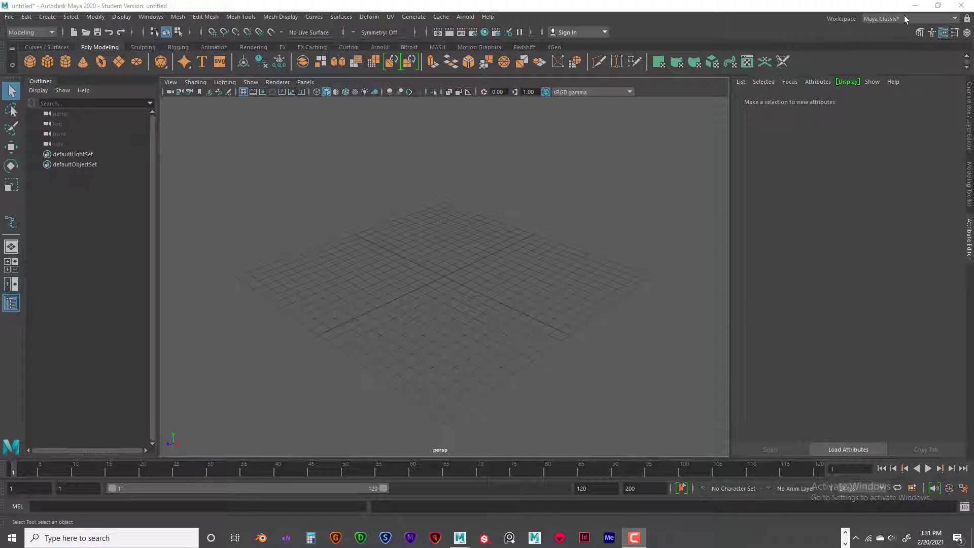
# Step: Switch to File Explorer and open the sourceimages folder inside the Smoke project
pyautogui.click(915, 5)
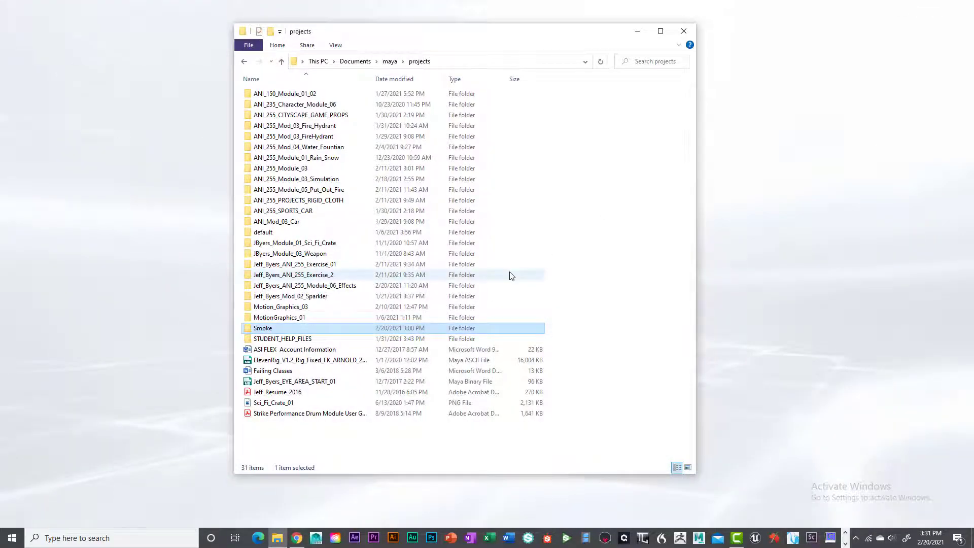
pyautogui.doubleClick(270, 329)
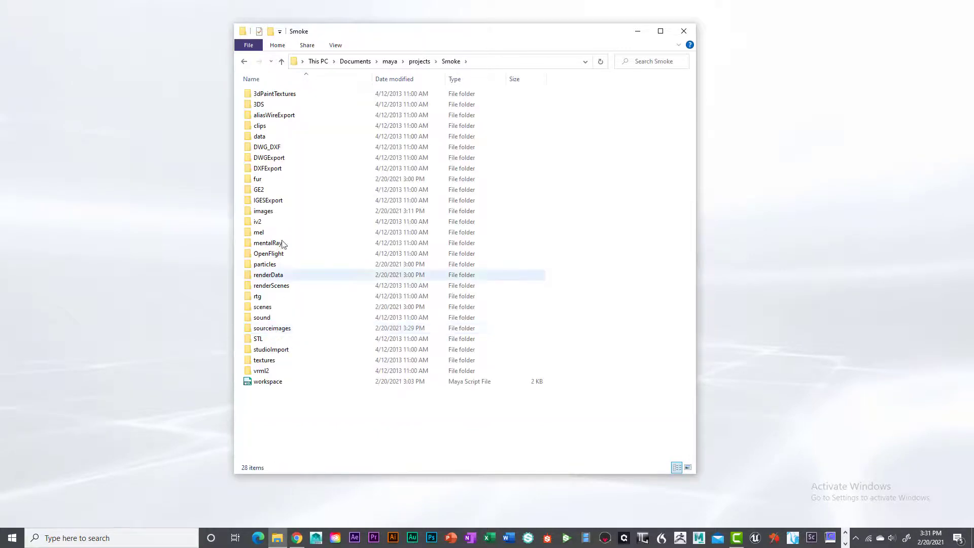
pyautogui.doubleClick(275, 328)
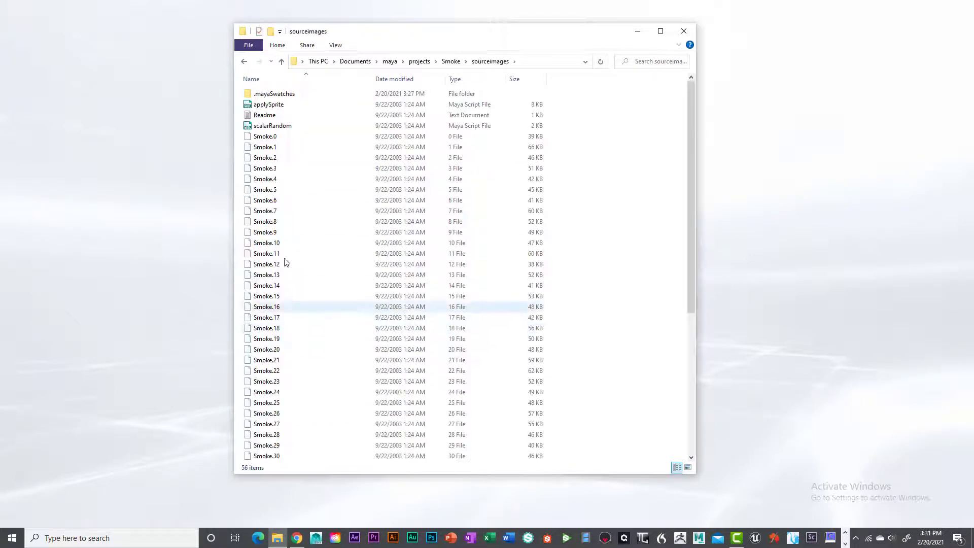
pyautogui.click(281, 61)
pyautogui.click(280, 61)
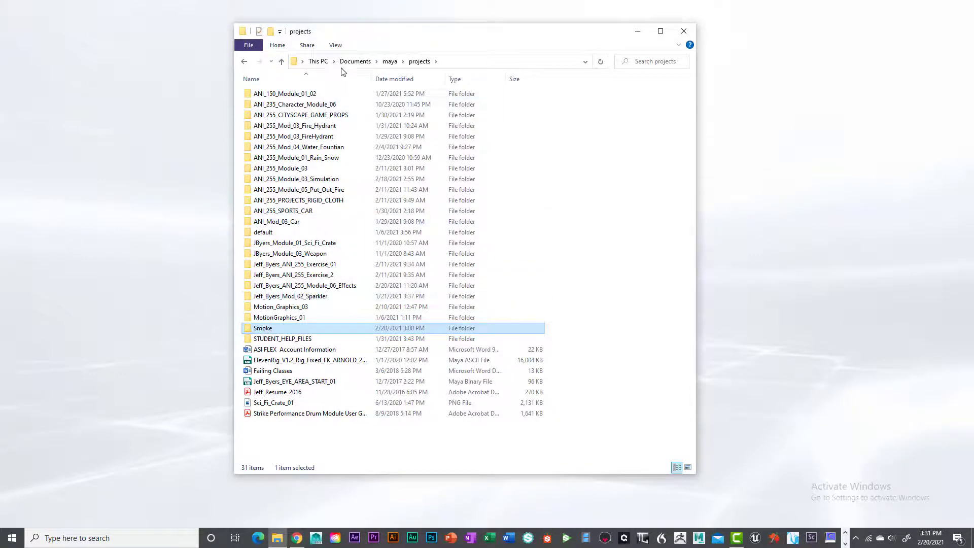
pyautogui.doubleClick(264, 330)
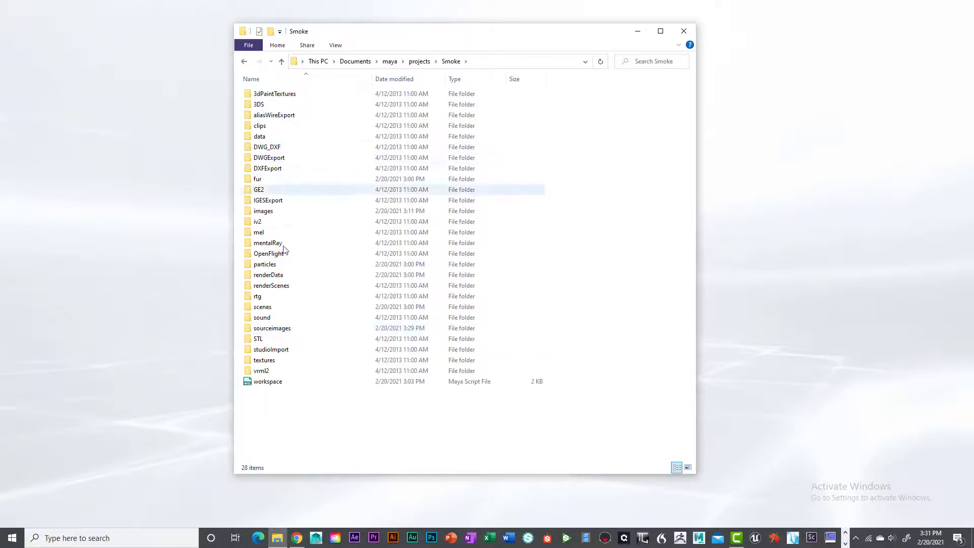
pyautogui.click(286, 330)
pyautogui.doubleClick(286, 330)
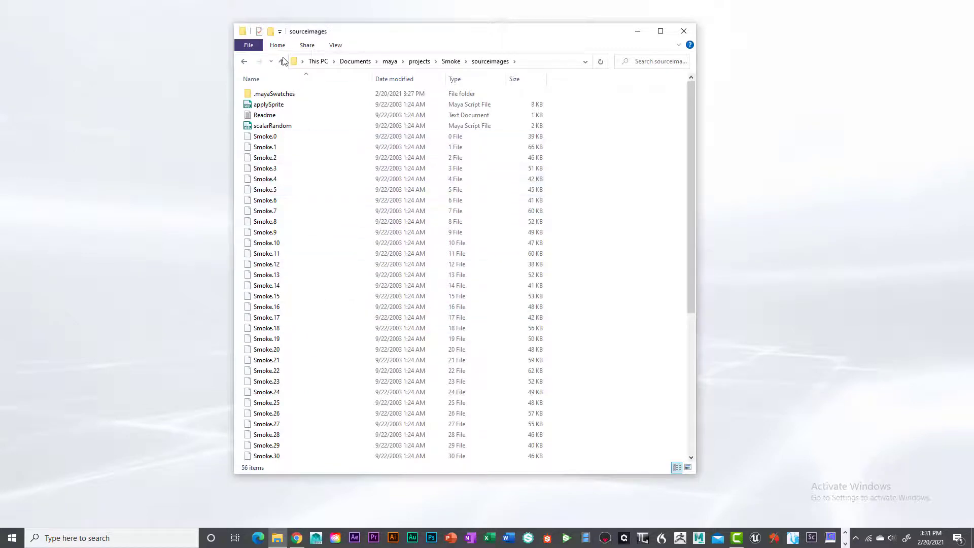
pyautogui.hotkey('alt', 'Up')
pyautogui.doubleClick(282, 330)
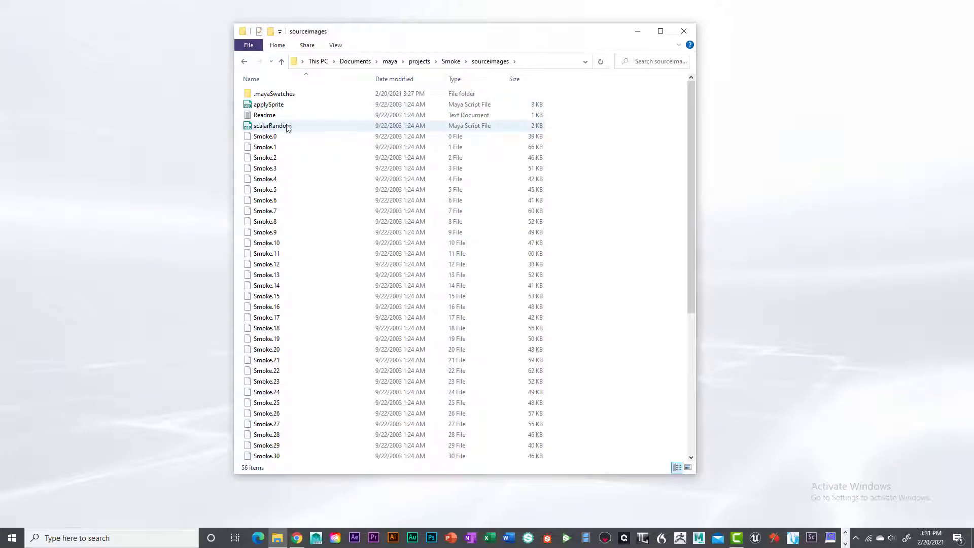
# Step: Examine the smoke sprite sequence in sourceimages by selecting Smoke.0 through Smoke.50, and clear the selection
pyautogui.click(275, 138)
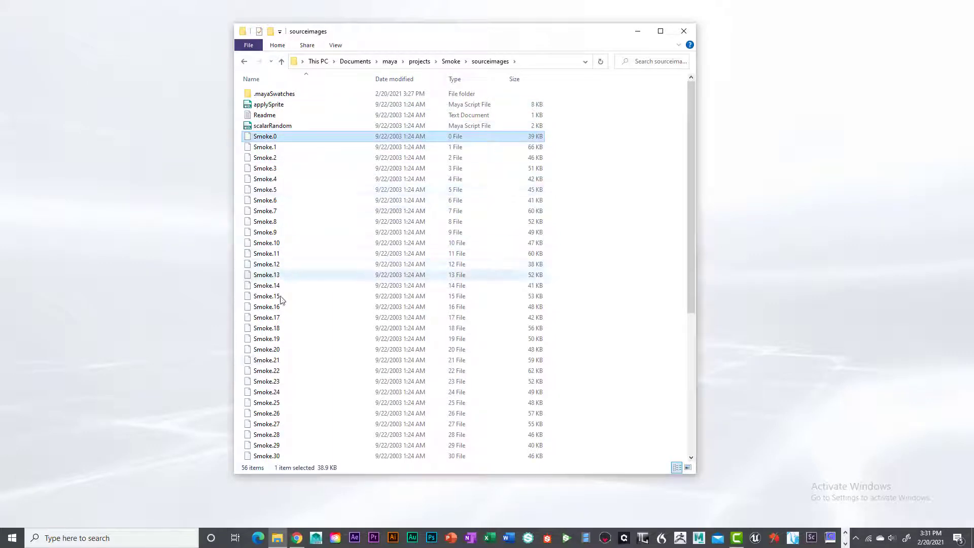
pyautogui.scroll(-7, 360, 250)
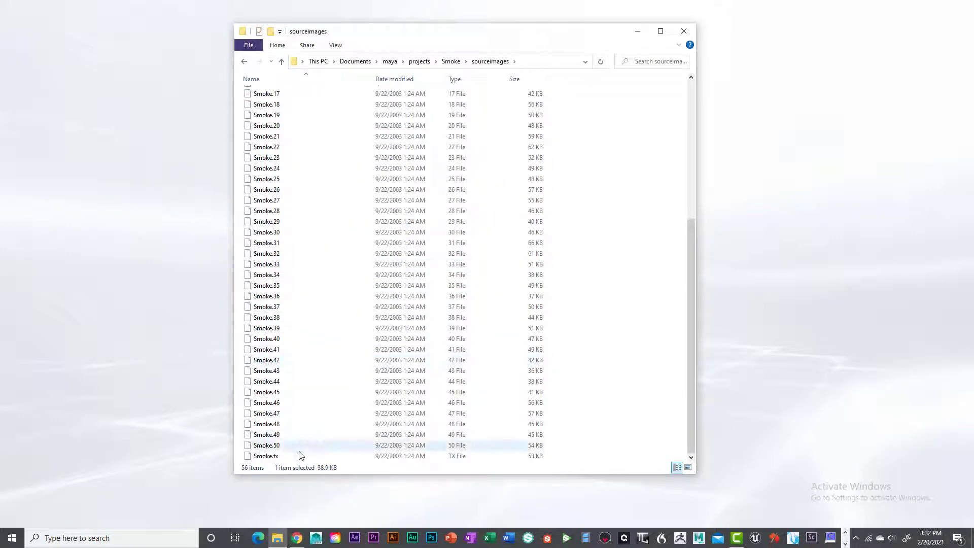
pyautogui.keyDown('shift'); pyautogui.click(277, 446); pyautogui.keyUp('shift')
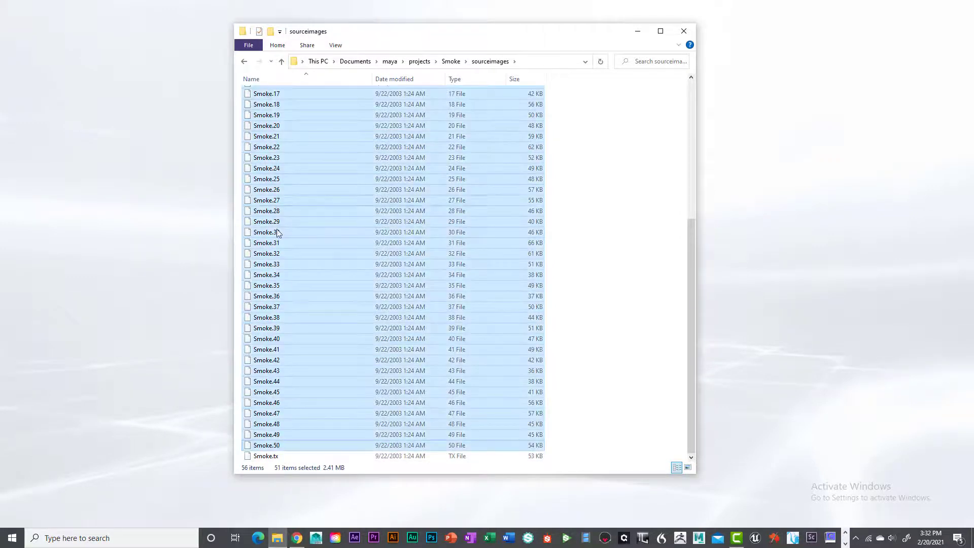
pyautogui.scroll(7, 284, 263)
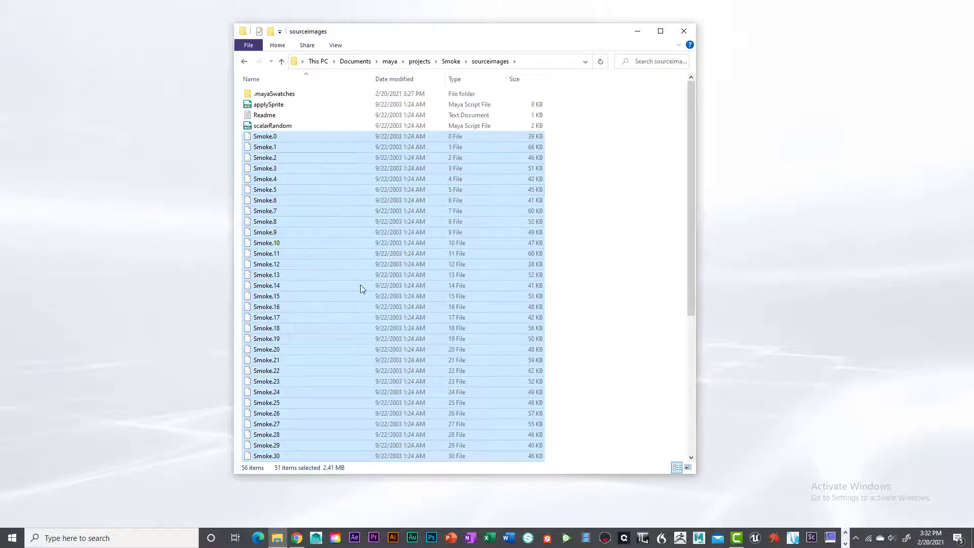
pyautogui.scroll(-7, 360, 286)
pyautogui.click(610, 286)
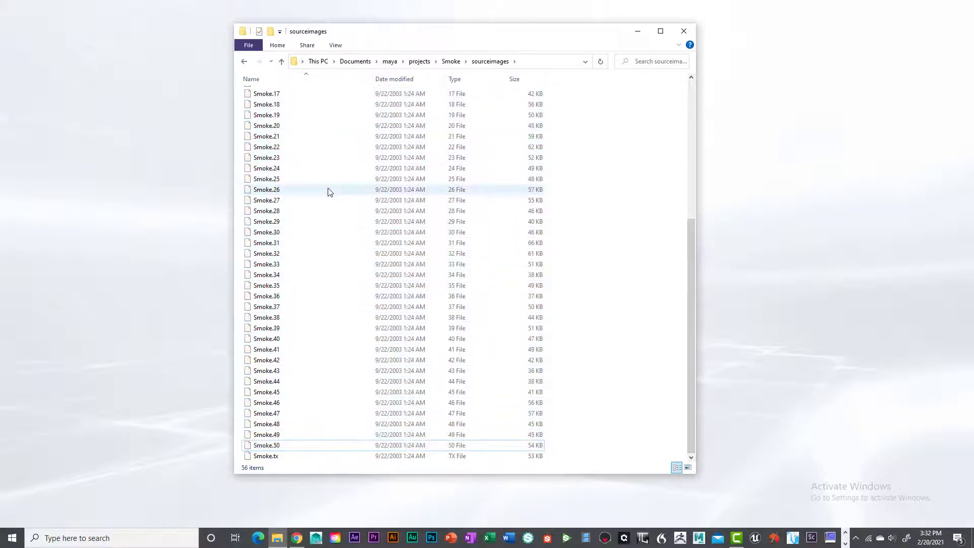
pyautogui.scroll(7, 326, 192)
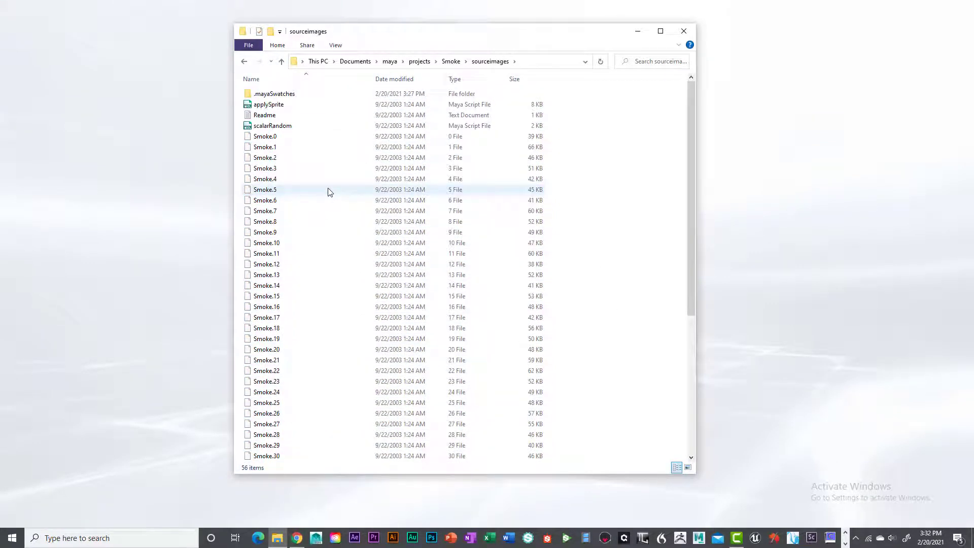
# Step: Close the project folder window and switch back to the untitled Maya scene
pyautogui.click(282, 61)
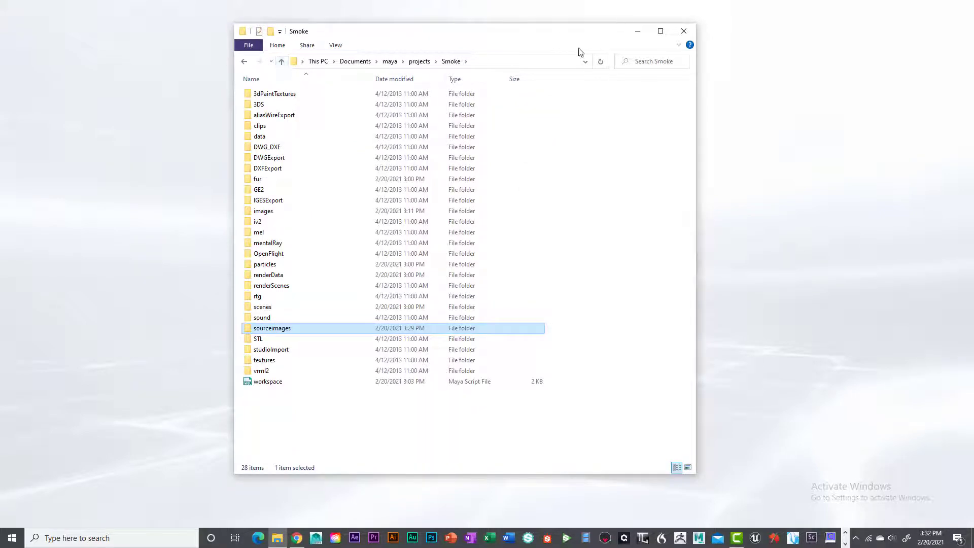
pyautogui.click(689, 35)
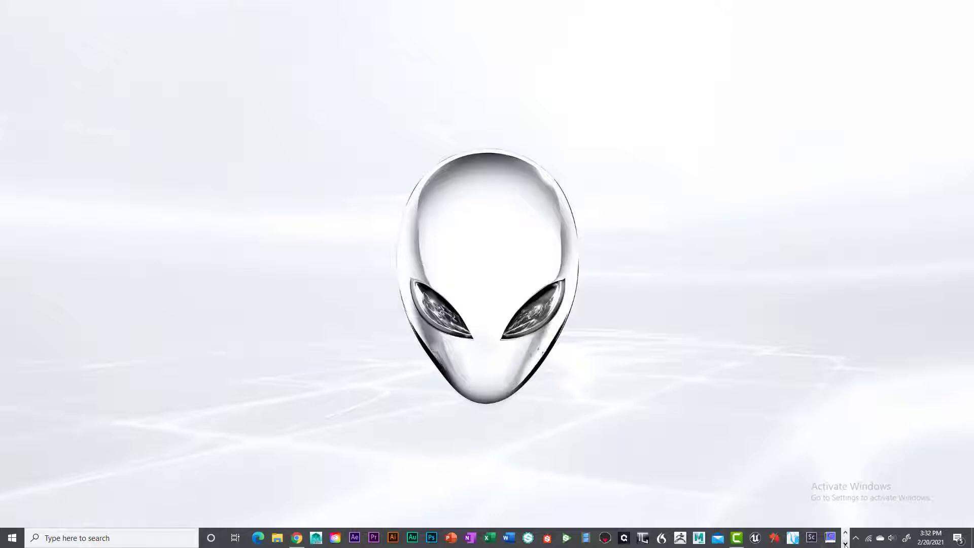
pyautogui.click(845, 544)
pyautogui.moveTo(460, 537)
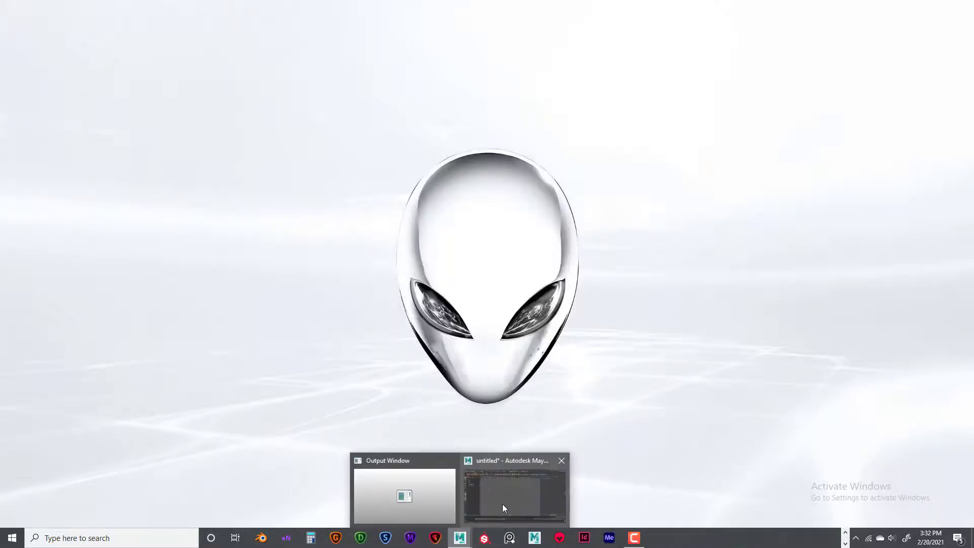
pyautogui.click(502, 507)
# Step: Create a polygon torus at the grid's centre and set its Section Radius to 0.2
pyautogui.keyDown('alt'); pyautogui.moveTo(439, 251); pyautogui.dragTo(440, 244); pyautogui.keyUp('alt')
pyautogui.keyDown('alt'); pyautogui.moveTo(428, 231); pyautogui.dragTo(427, 225, button='middle'); pyautogui.keyUp('alt')
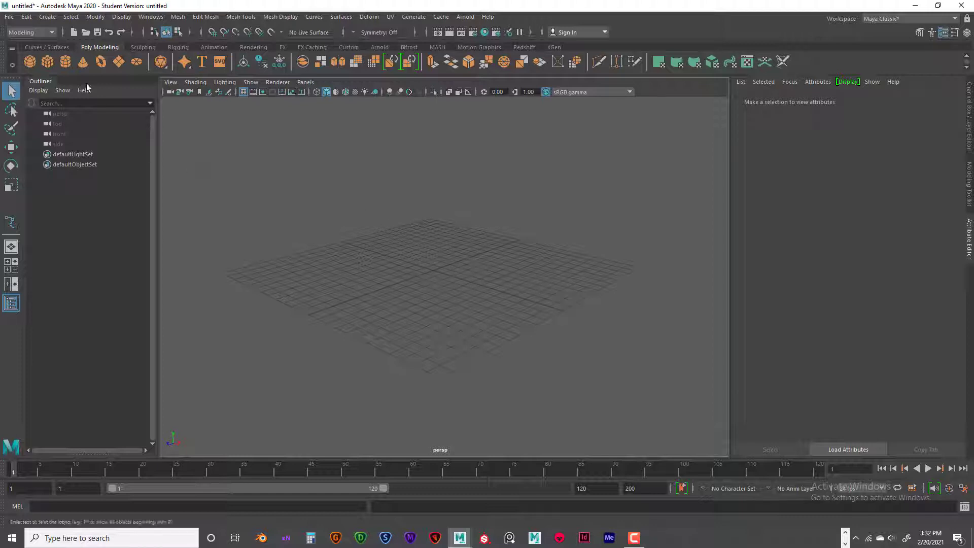
pyautogui.click(100, 63)
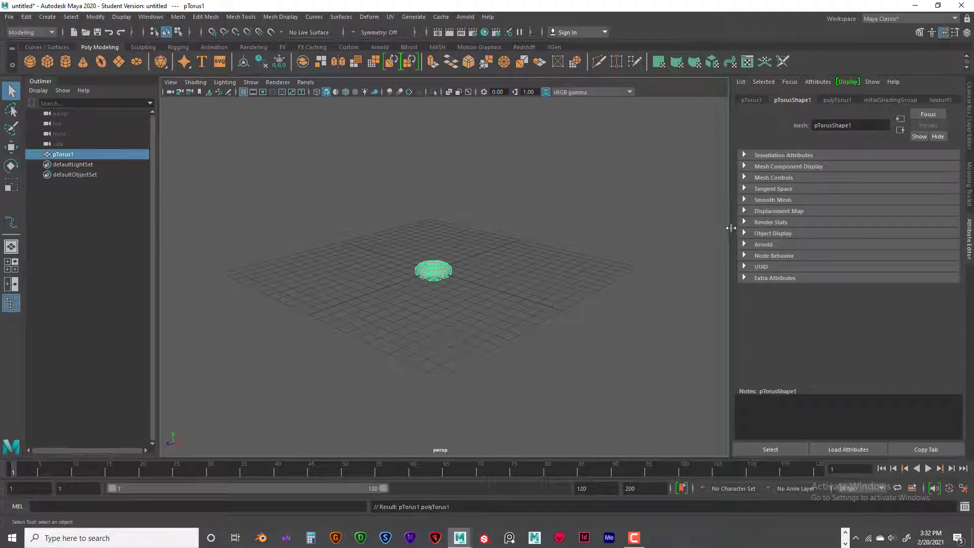
pyautogui.hotkey('ctrl', 'a')
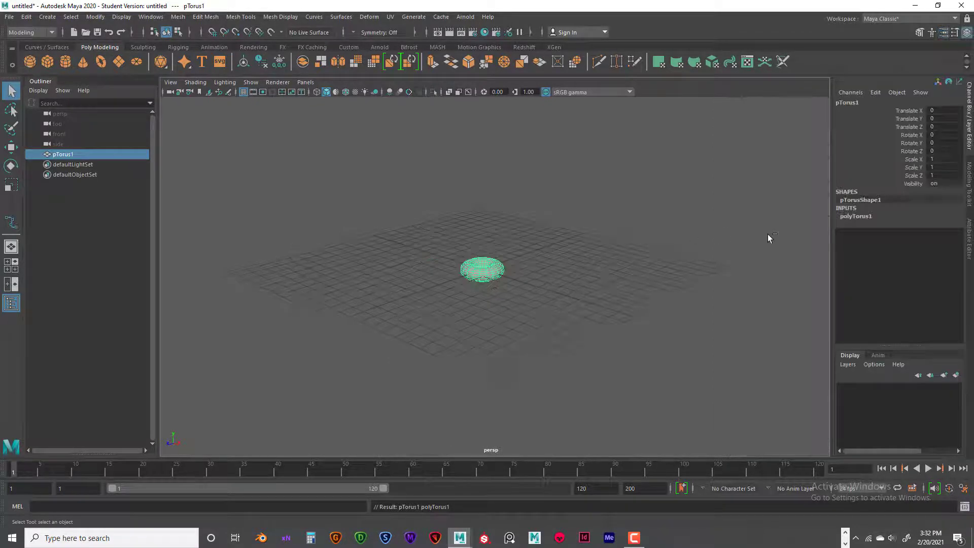
pyautogui.click(855, 216)
pyautogui.click(905, 233)
pyautogui.moveTo(710, 234); pyautogui.dragTo(705, 236, button='middle')
pyautogui.scroll(3, 629, 254)
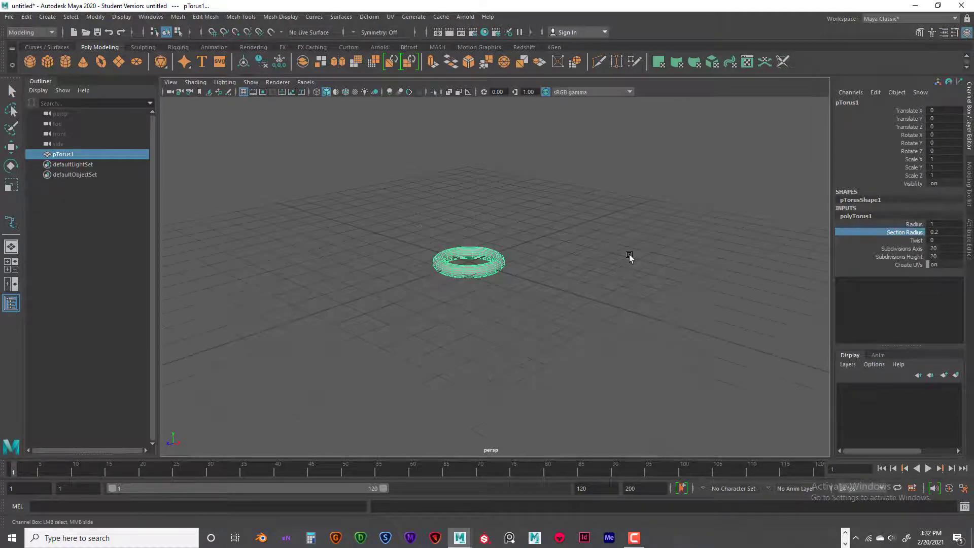
# Step: Scale the torus uniformly to about 3.36 on all three axes
pyautogui.press('r')
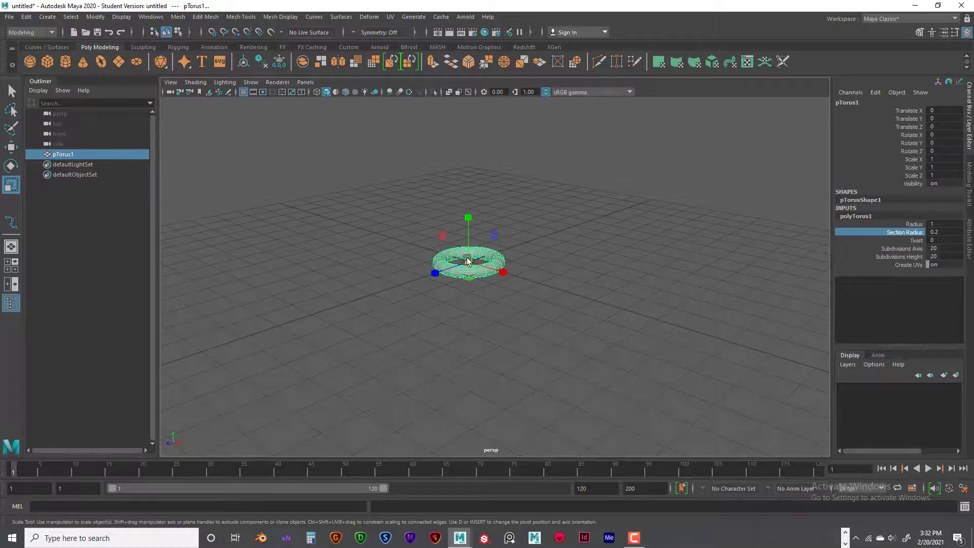
pyautogui.moveTo(491, 257); pyautogui.dragTo(587, 256, button='middle')
pyautogui.scroll(-3, 548, 265)
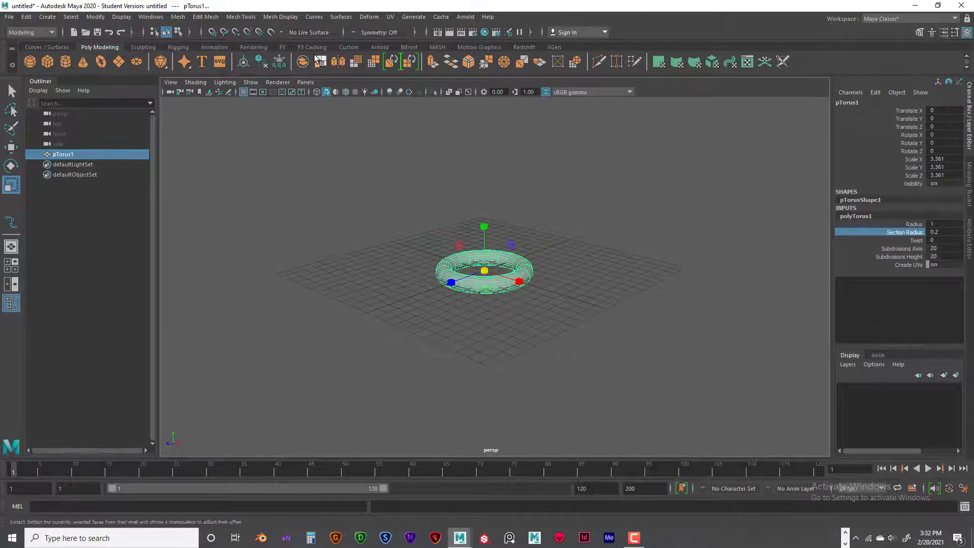
# Step: Delete the torus's construction history and freeze its transformations
pyautogui.click(262, 61)
pyautogui.click(279, 62)
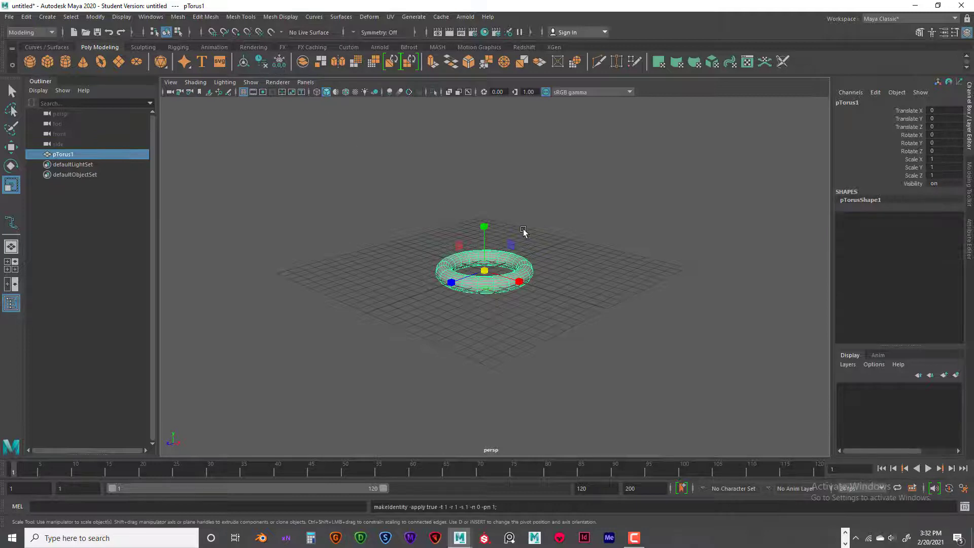
# Step: Open the options for creating a Smoke effect on the torus, keeping the dialog clear of the model
pyautogui.press('space')
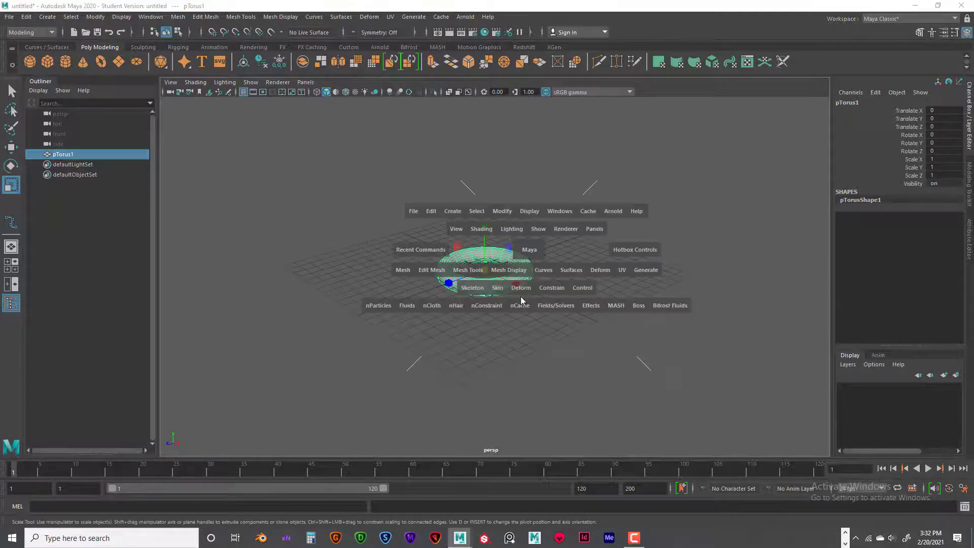
pyautogui.click(590, 305)
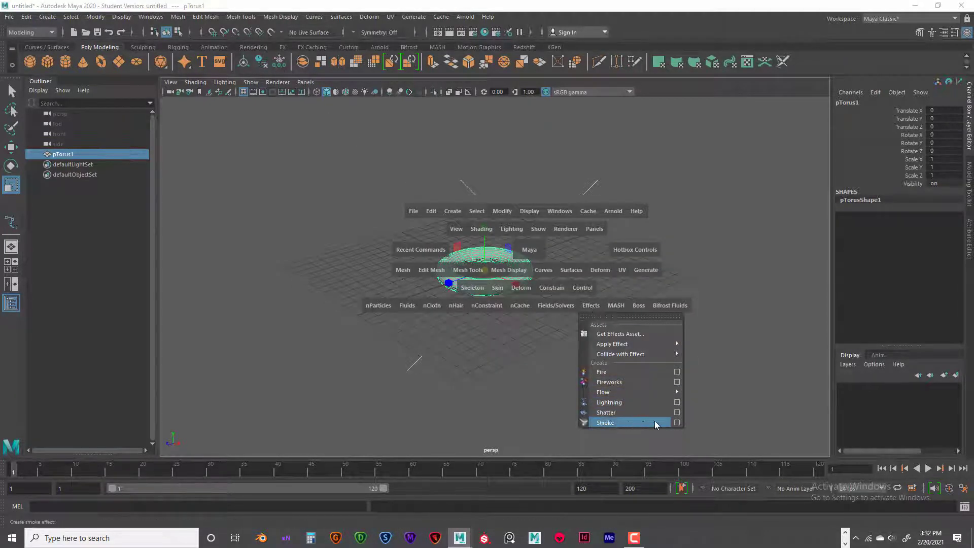
pyautogui.click(676, 423)
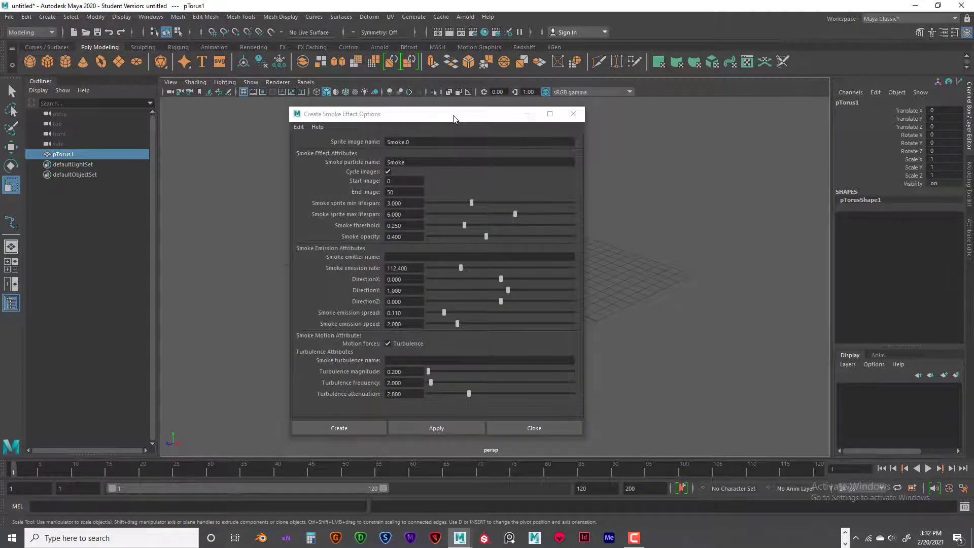
pyautogui.moveTo(453, 109); pyautogui.dragTo(636, 119)
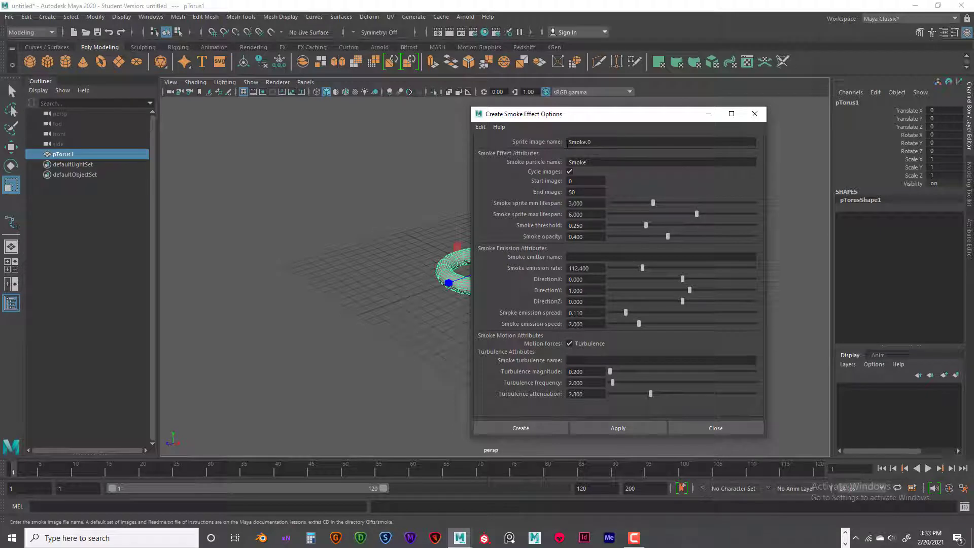
# Step: Review the smoke settings and create the effect with sprite image Smoke.0, particle name Smoke and cycled images 0 to 50
pyautogui.doubleClick(577, 162)
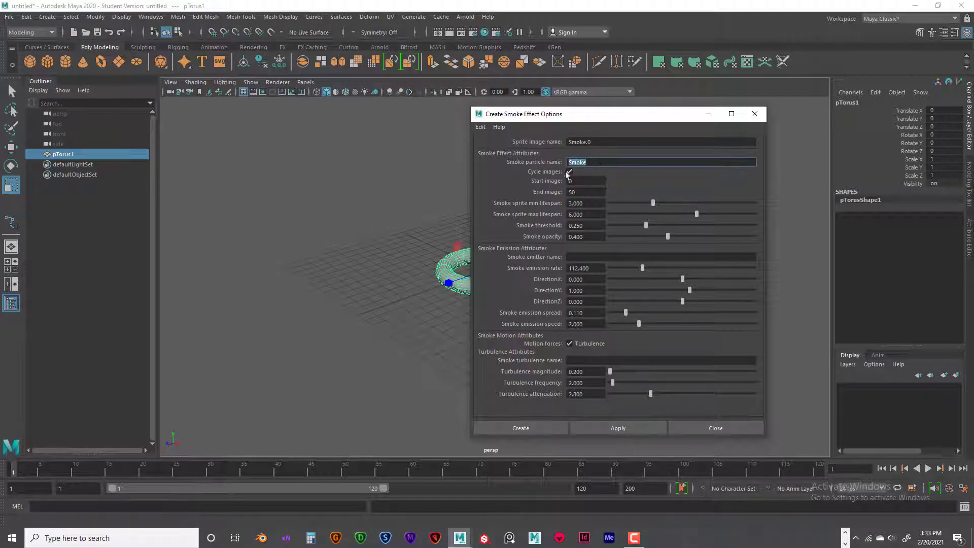
pyautogui.click(583, 182)
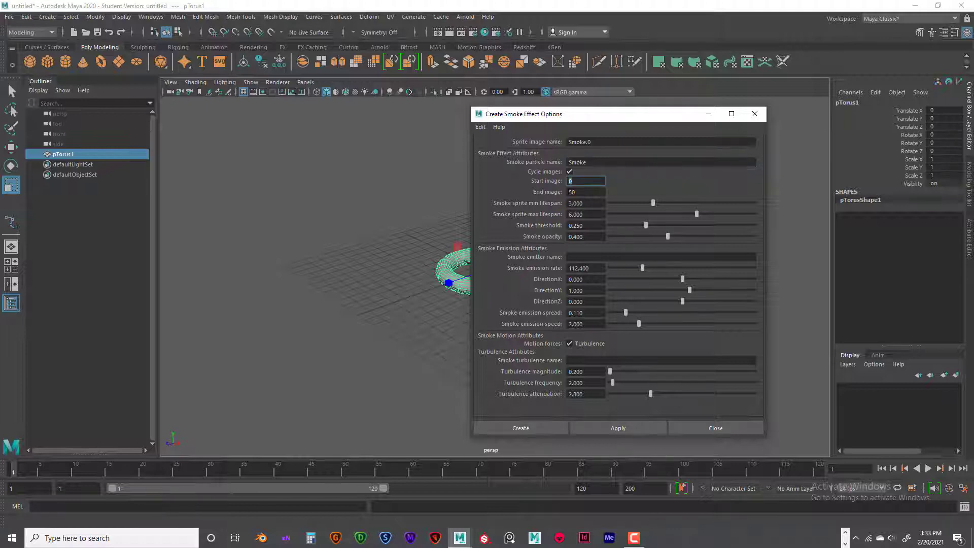
pyautogui.click(583, 193)
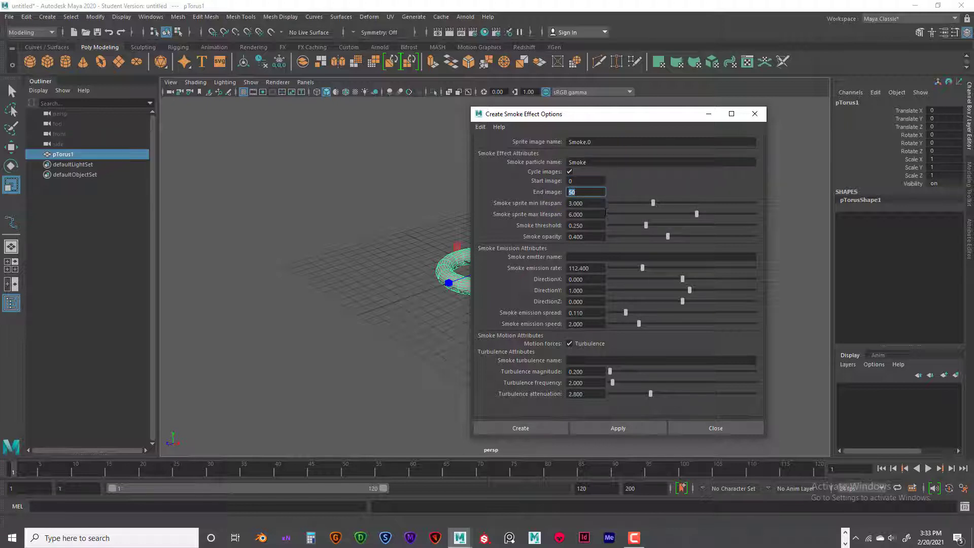
pyautogui.press('Tab')
pyautogui.press('Tab')
pyautogui.press('Tab')
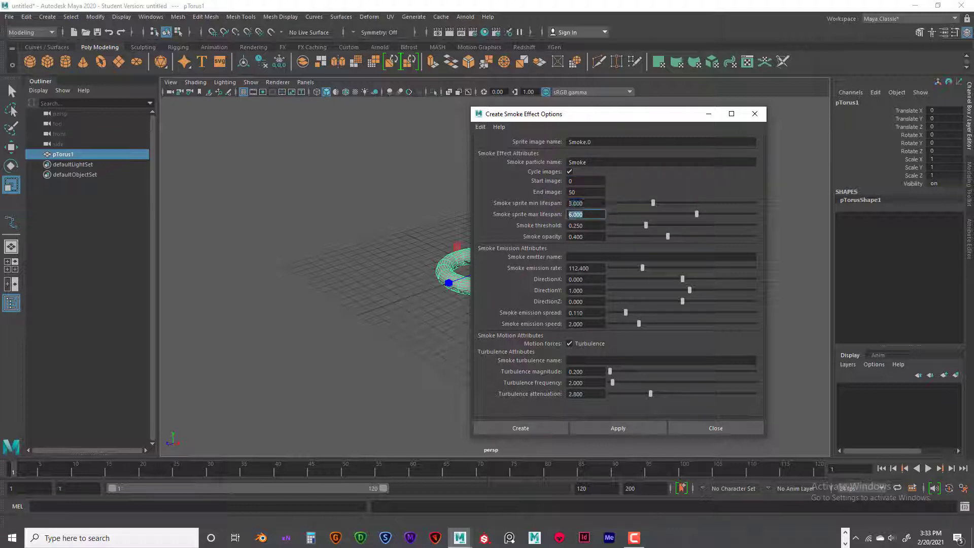
pyautogui.press('Tab')
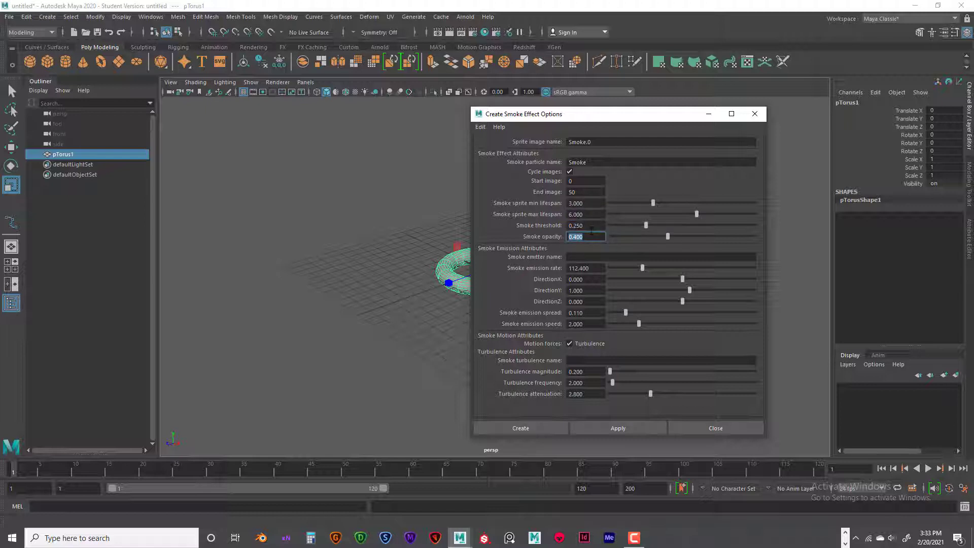
pyautogui.press('Tab')
pyautogui.press('Tab')
pyautogui.press('Tab')
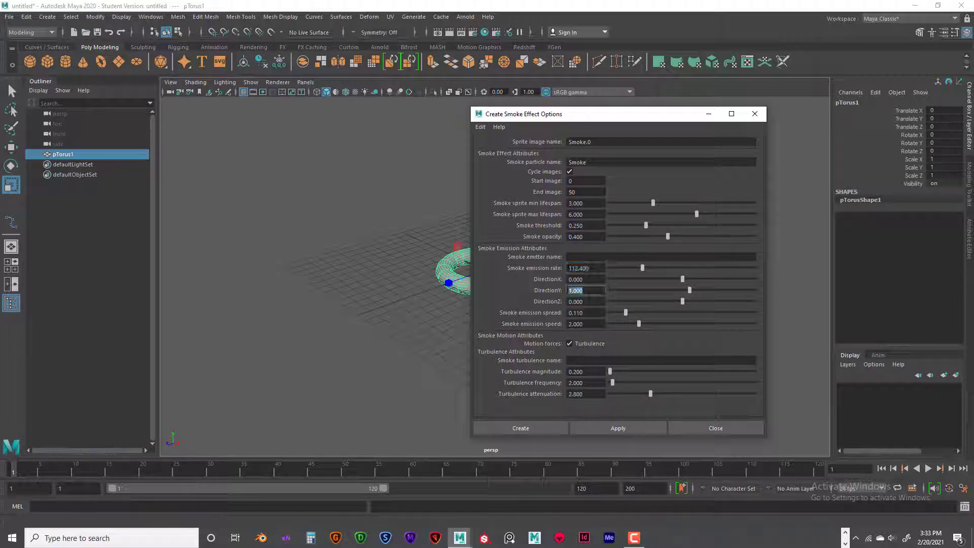
pyautogui.press('Tab')
pyautogui.press('Tab')
pyautogui.press('Tab')
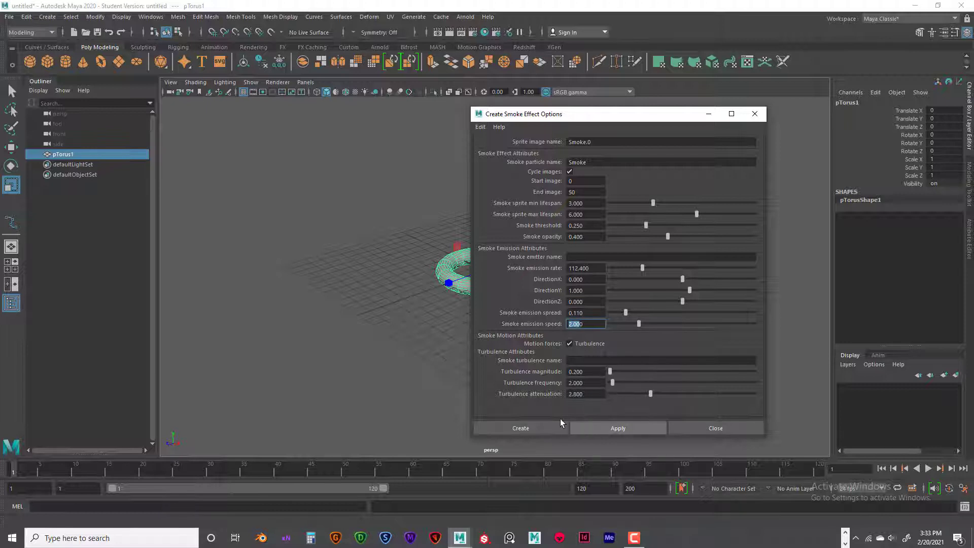
pyautogui.click(546, 425)
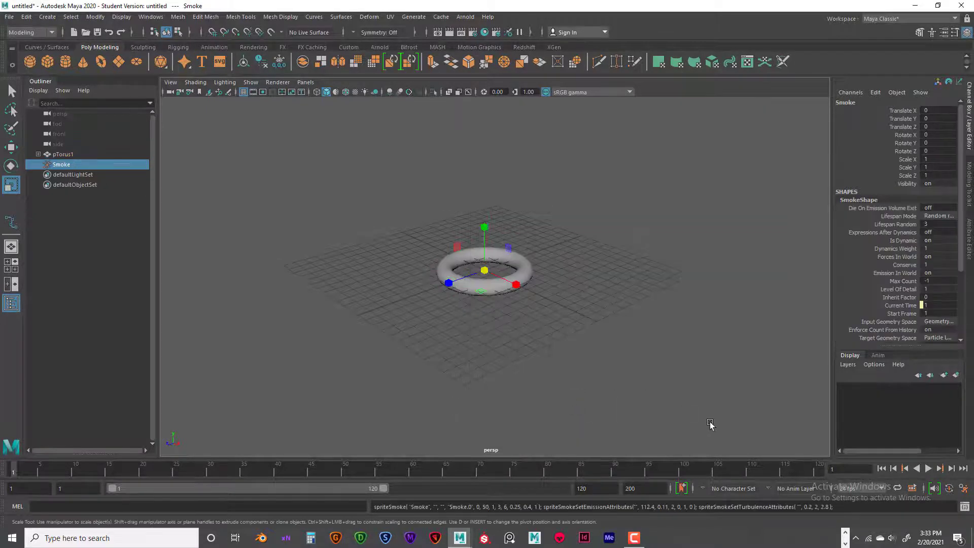
# Step: Play the smoke simulation, stop it at frame 64 and examine the emitted smoke's shape and edges up close
pyautogui.click(928, 469)
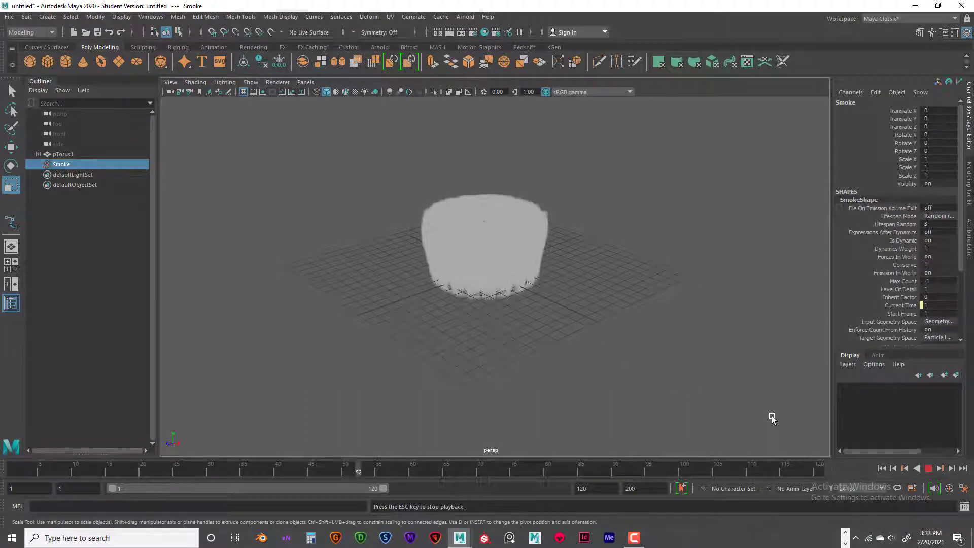
pyautogui.click(927, 471)
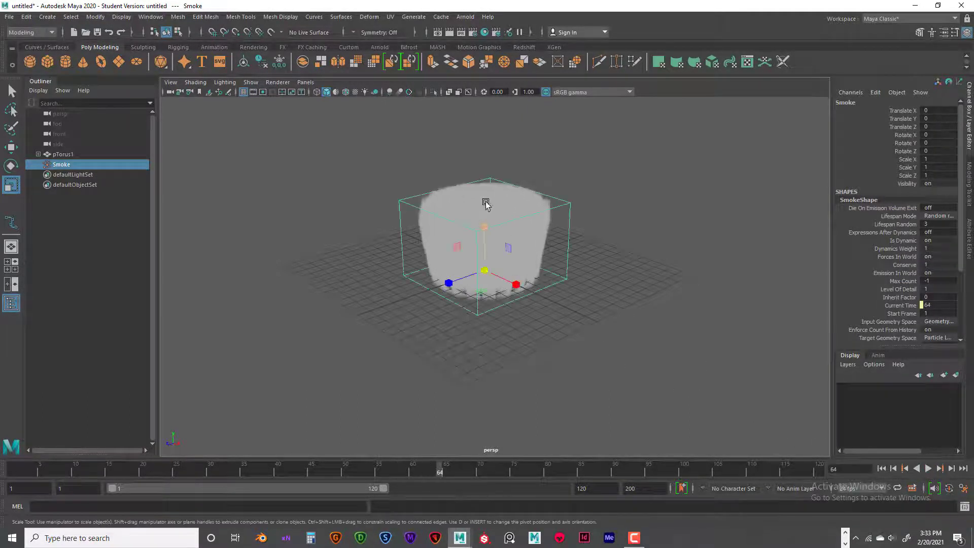
pyautogui.scroll(4, 551, 208)
pyautogui.scroll(3, 551, 208)
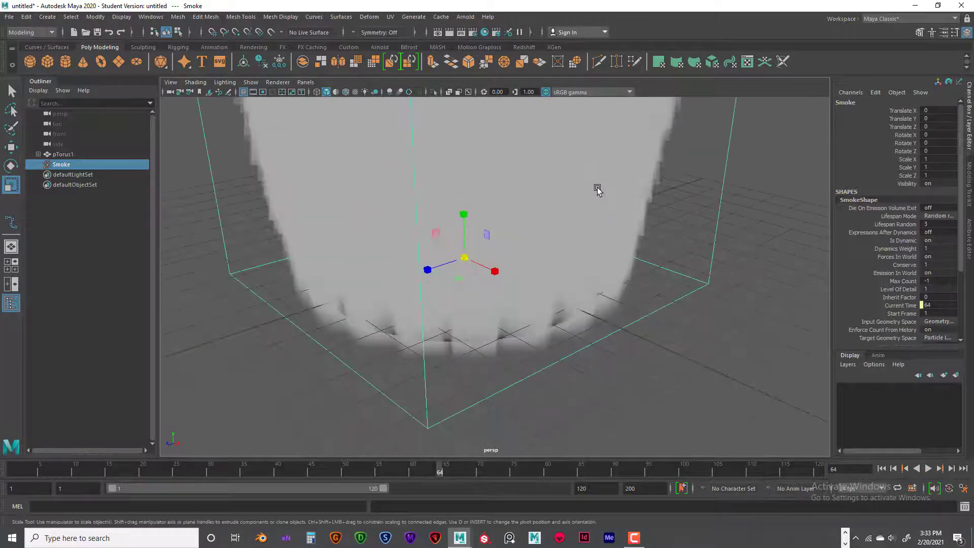
pyautogui.scroll(3, 540, 277)
pyautogui.keyDown('alt'); pyautogui.moveTo(539, 276); pyautogui.dragTo(602, 228); pyautogui.keyUp('alt')
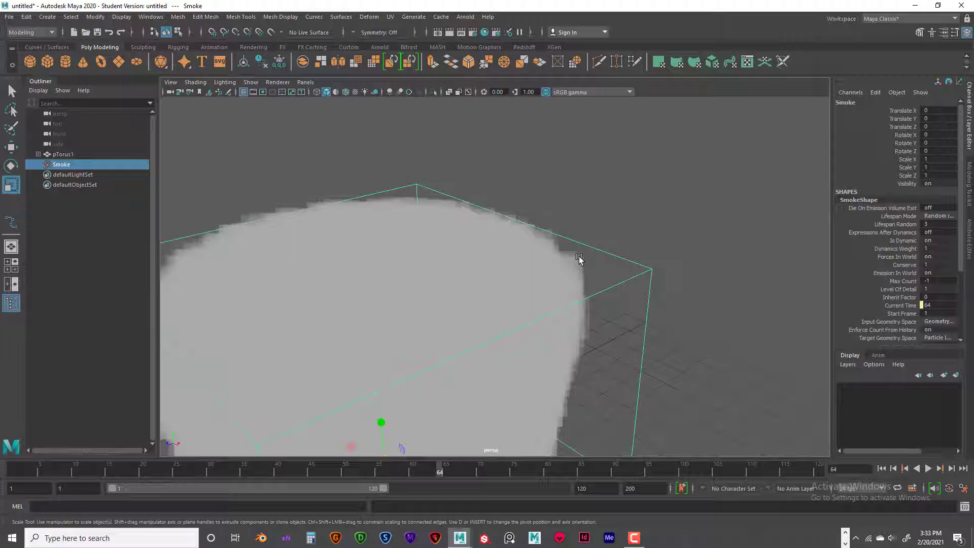
pyautogui.keyDown('alt'); pyautogui.moveTo(583, 239); pyautogui.dragTo(647, 213, button='middle'); pyautogui.keyUp('alt')
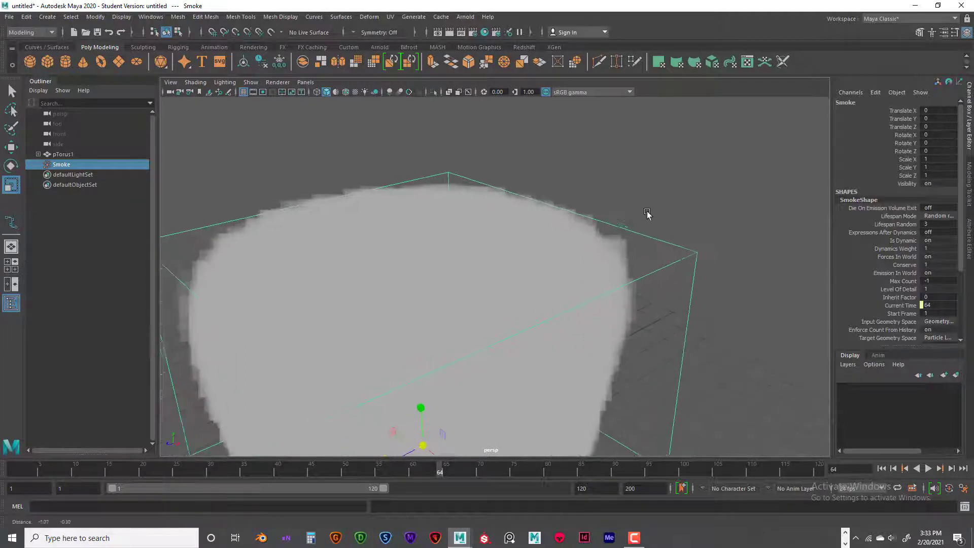
pyautogui.scroll(-10, 647, 213)
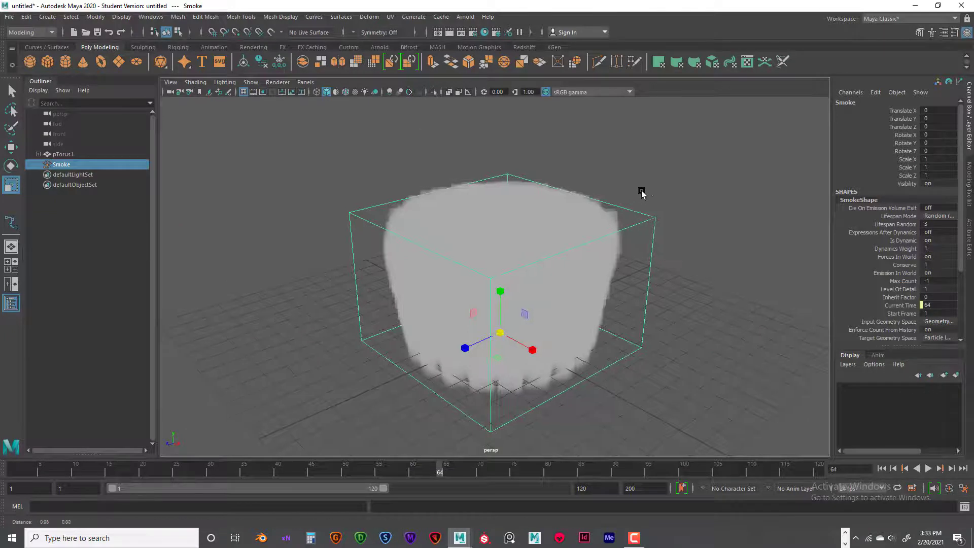
pyautogui.scroll(3, 640, 194)
pyautogui.keyDown('alt'); pyautogui.moveTo(634, 182); pyautogui.dragTo(627, 163, button='middle'); pyautogui.keyUp('alt')
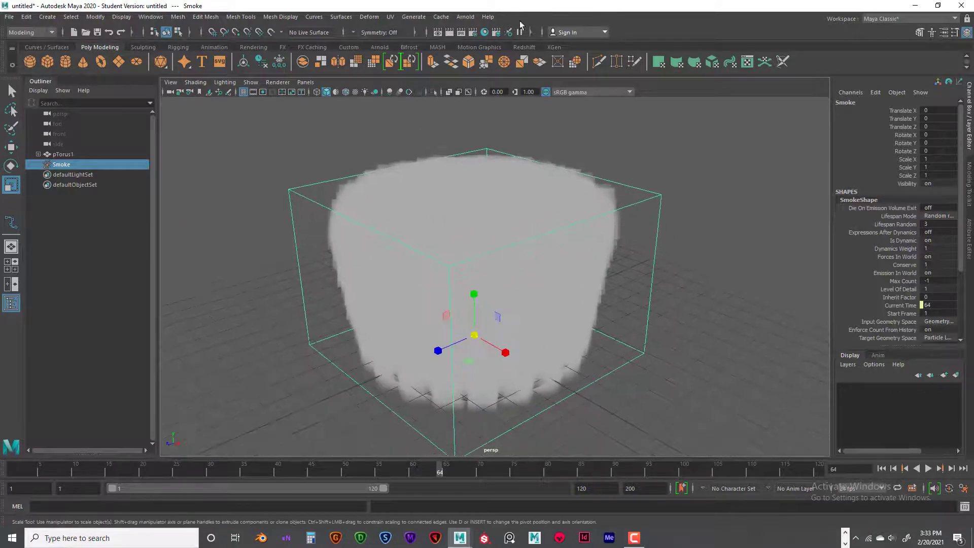
# Step: Set the scene's renderer to Maya Hardware 2.0 and minimize the render settings
pyautogui.click(494, 32)
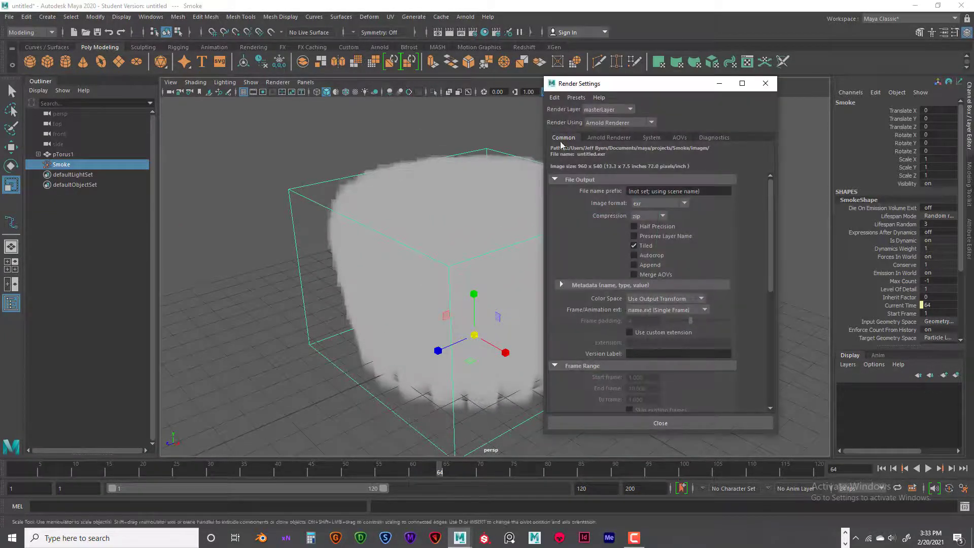
pyautogui.click(624, 123)
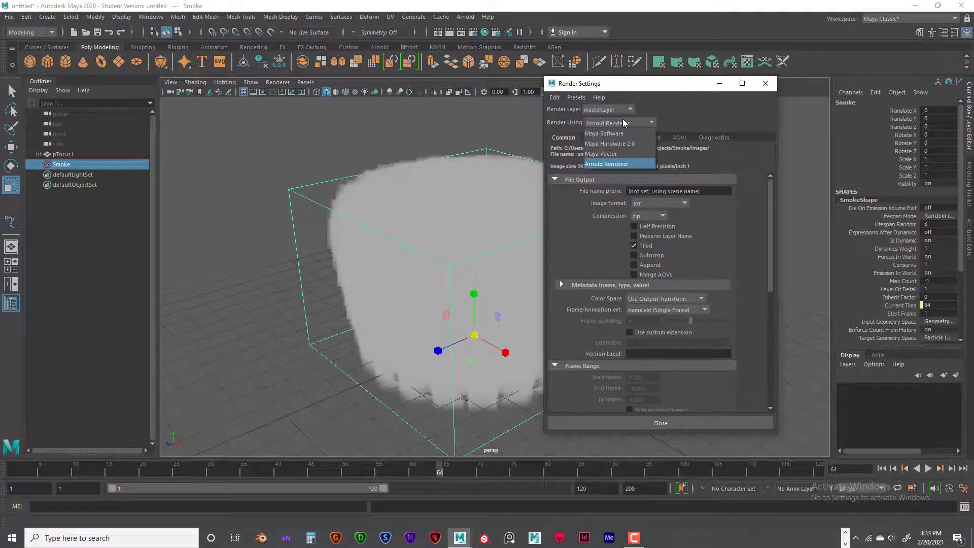
pyautogui.click(610, 146)
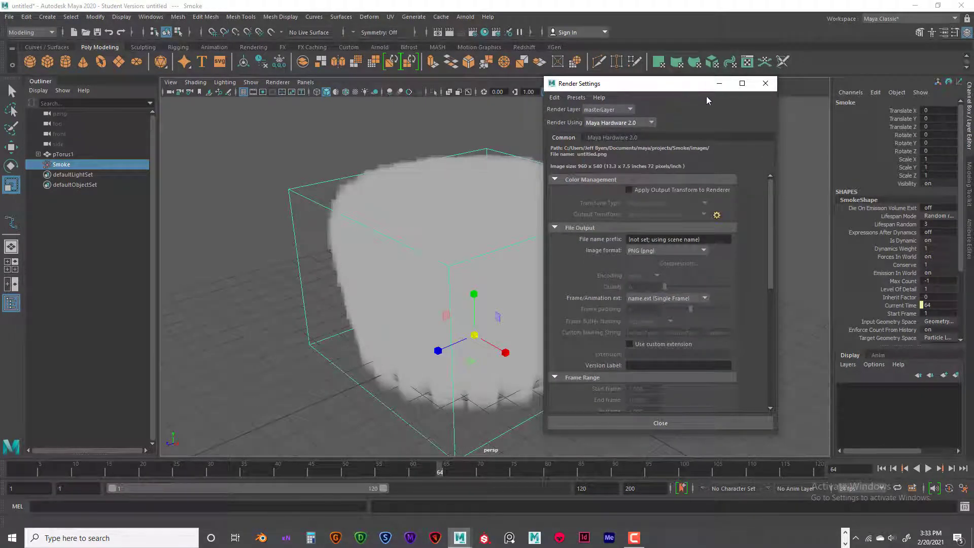
pyautogui.click(719, 86)
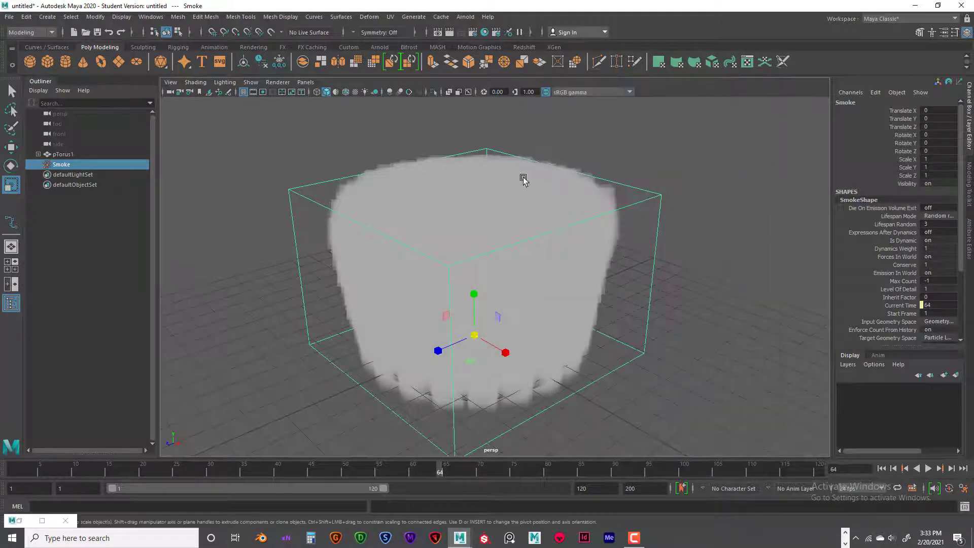
# Step: Render the current frame, raise the render preview's exposure to 3.18, inspect the smoke detail and close the preview
pyautogui.click(450, 31)
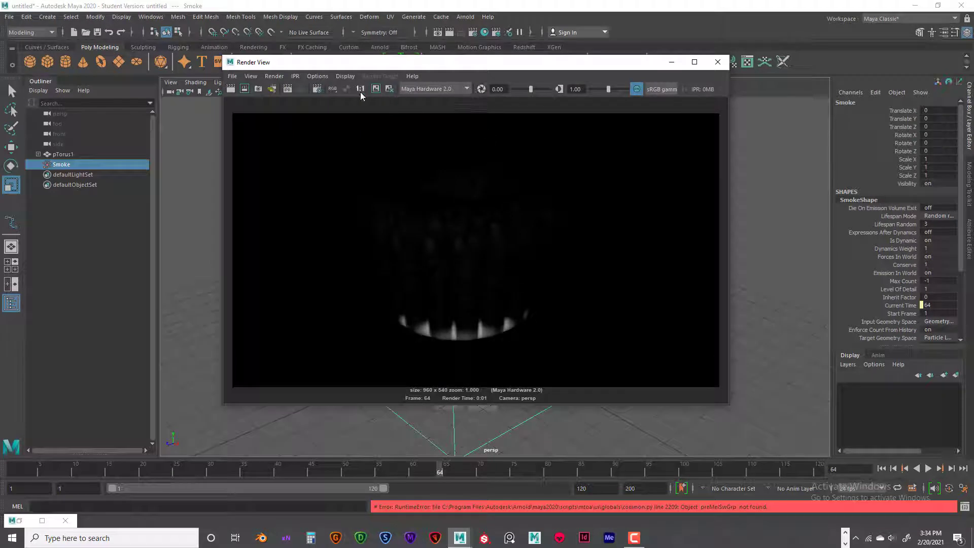
pyautogui.moveTo(534, 89); pyautogui.dragTo(544, 89)
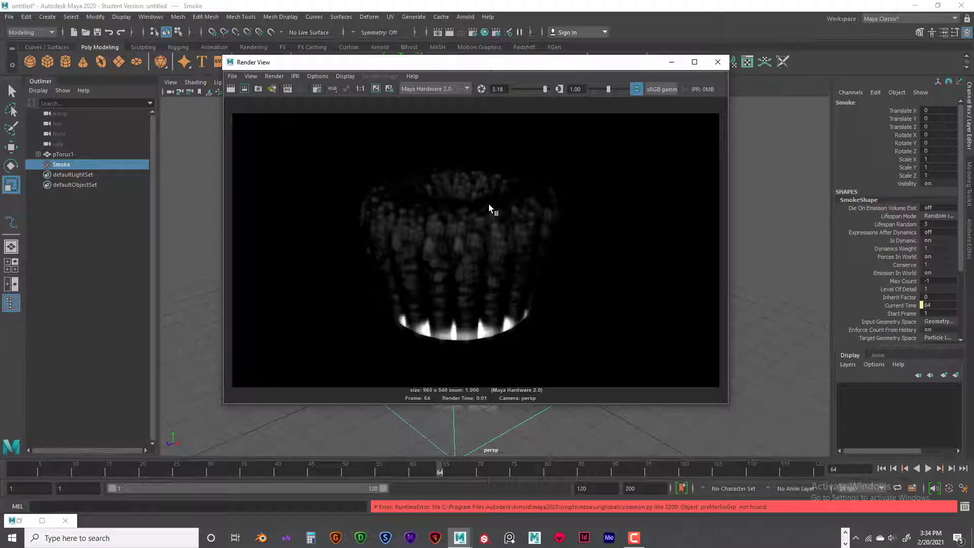
pyautogui.scroll(8, 526, 243)
pyautogui.scroll(-5, 526, 240)
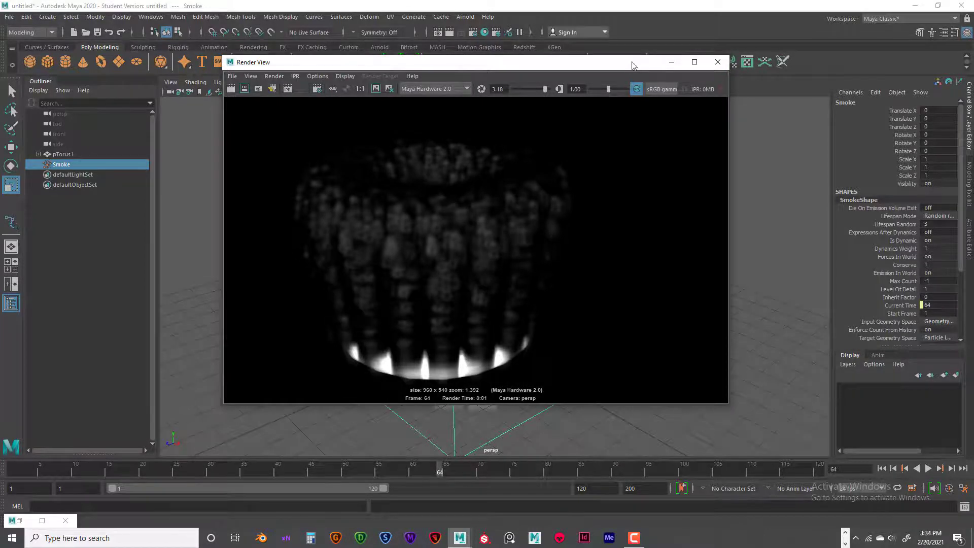
pyautogui.click(717, 62)
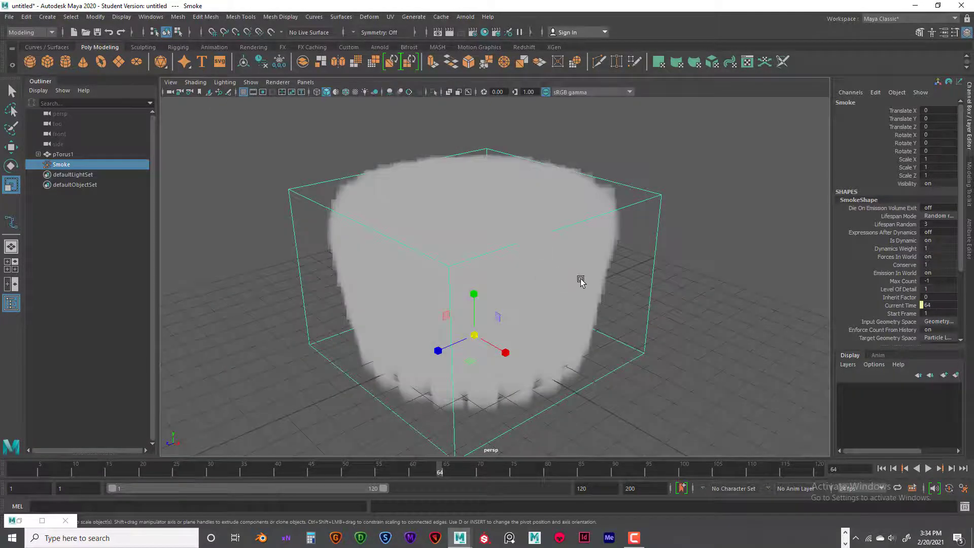
# Step: Switch the viewport background to a darker shade and inspect the smoke against it from several angles
pyautogui.hotkey('alt', 'b')
pyautogui.moveTo(567, 279)
pyautogui.keyDown('alt'); pyautogui.mouseDown()
pyautogui.moveTo(509, 271)
pyautogui.moveTo(511, 260)
pyautogui.moveTo(569, 233)
pyautogui.moveTo(574, 298)
pyautogui.moveTo(566, 269)
pyautogui.moveTo(572, 285)
pyautogui.mouseUp(); pyautogui.keyUp('alt')
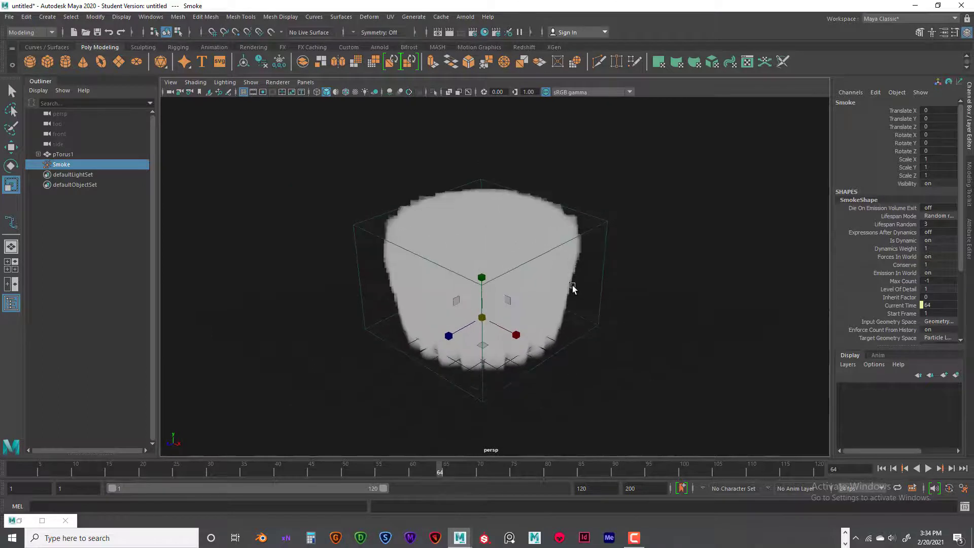
pyautogui.keyDown('alt'); pyautogui.moveTo(573, 286); pyautogui.dragTo(559, 264, button='middle'); pyautogui.keyUp('alt')
pyautogui.scroll(3, 560, 264)
pyautogui.scroll(-1, 559, 263)
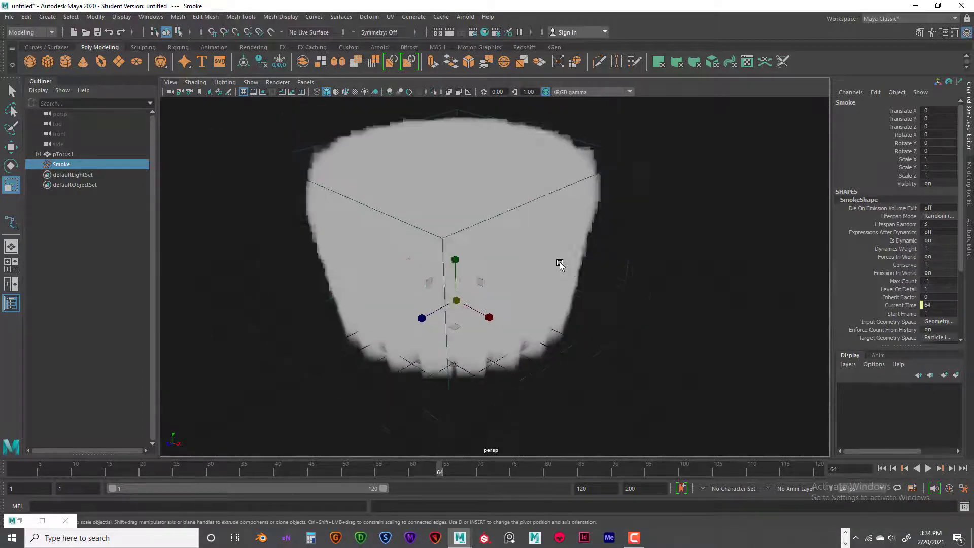
pyautogui.scroll(-3, 560, 263)
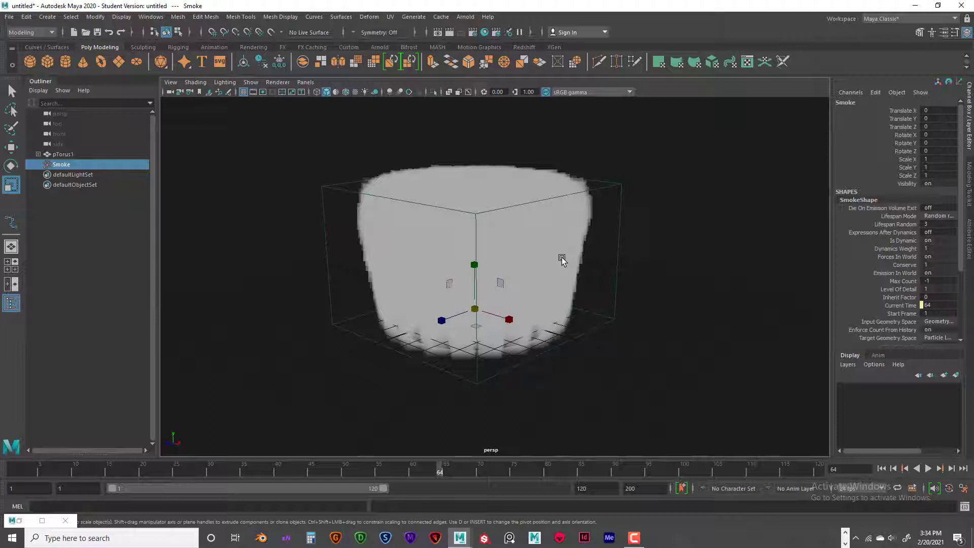
pyautogui.keyDown('alt'); pyautogui.moveTo(580, 251); pyautogui.dragTo(575, 262); pyautogui.keyUp('alt')
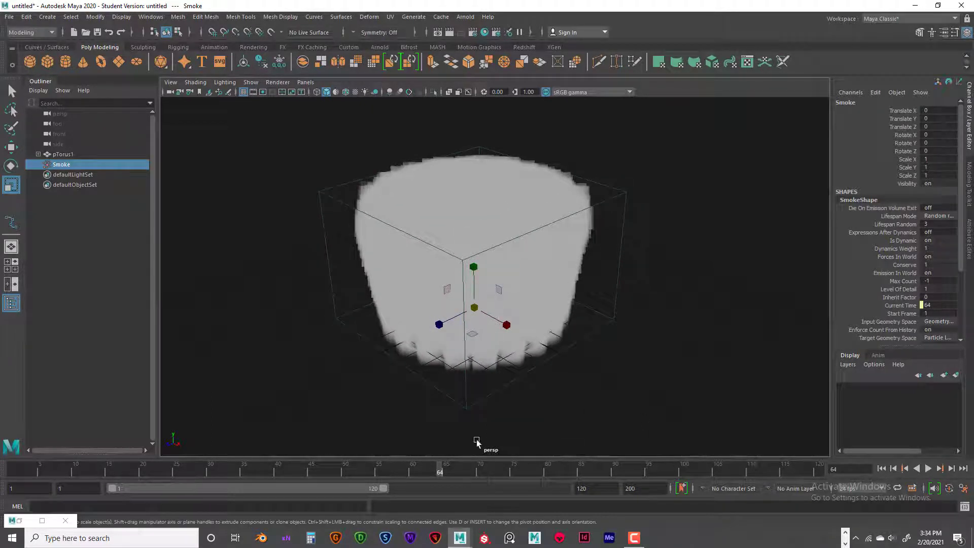
# Step: Return to frame 1, expand the torus hierarchy and review the attributes of its smoke emitter, turbulence field and the Smoke particles
pyautogui.moveTo(439, 467); pyautogui.dragTo(15, 455)
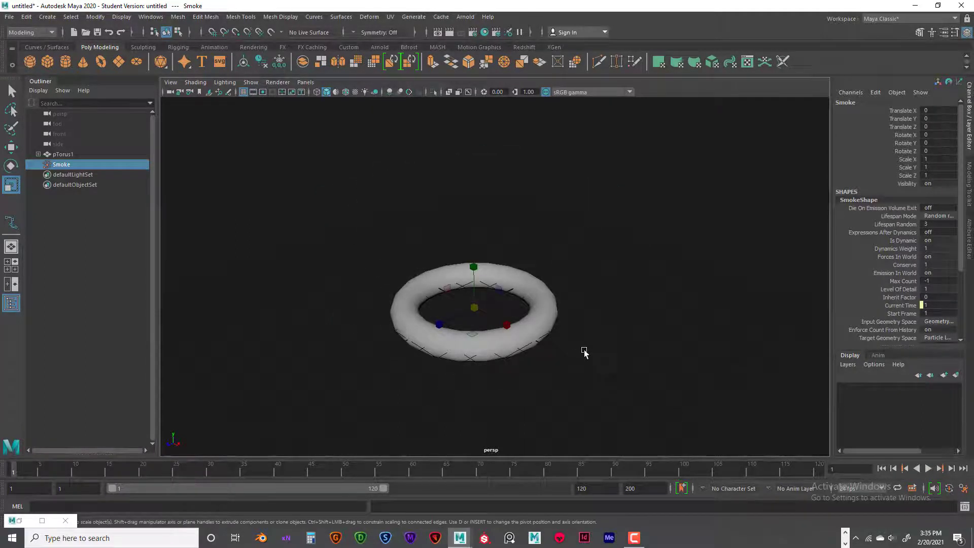
pyautogui.keyDown('alt'); pyautogui.moveTo(584, 351); pyautogui.dragTo(586, 346); pyautogui.keyUp('alt')
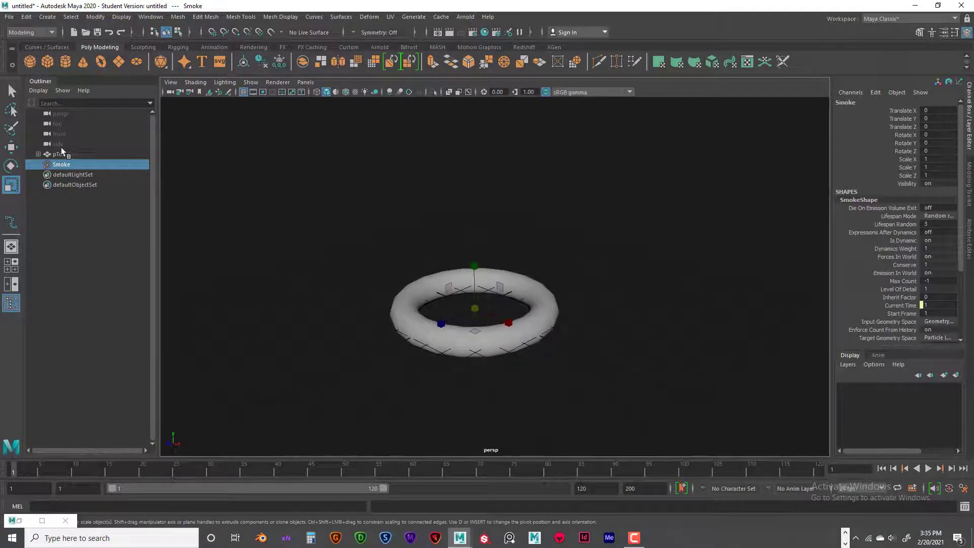
pyautogui.click(38, 153)
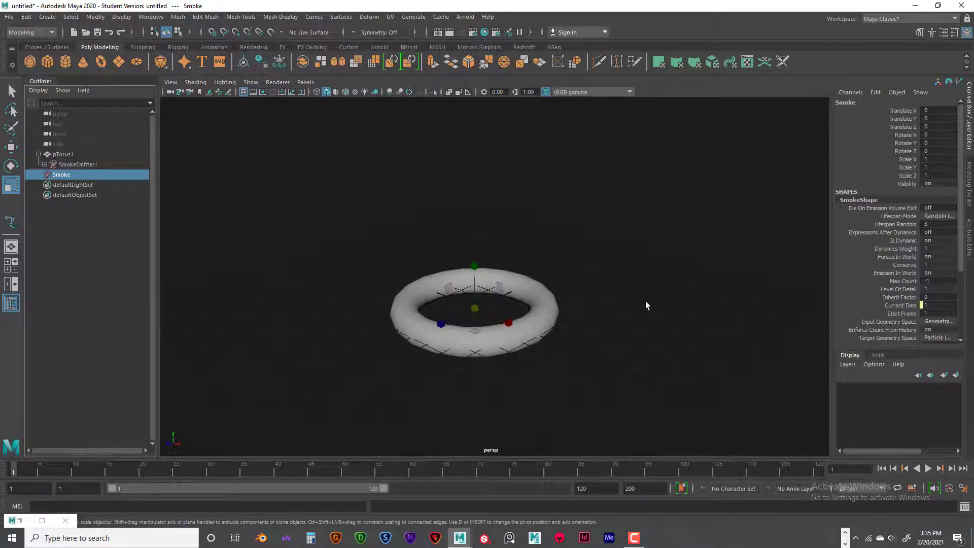
pyautogui.click(44, 164)
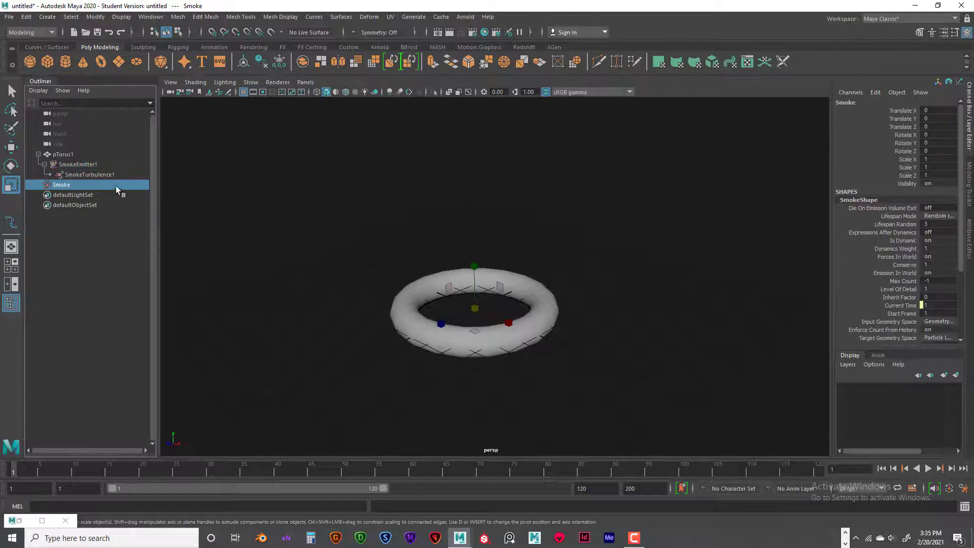
pyautogui.click(93, 175)
pyautogui.click(81, 165)
pyautogui.click(84, 175)
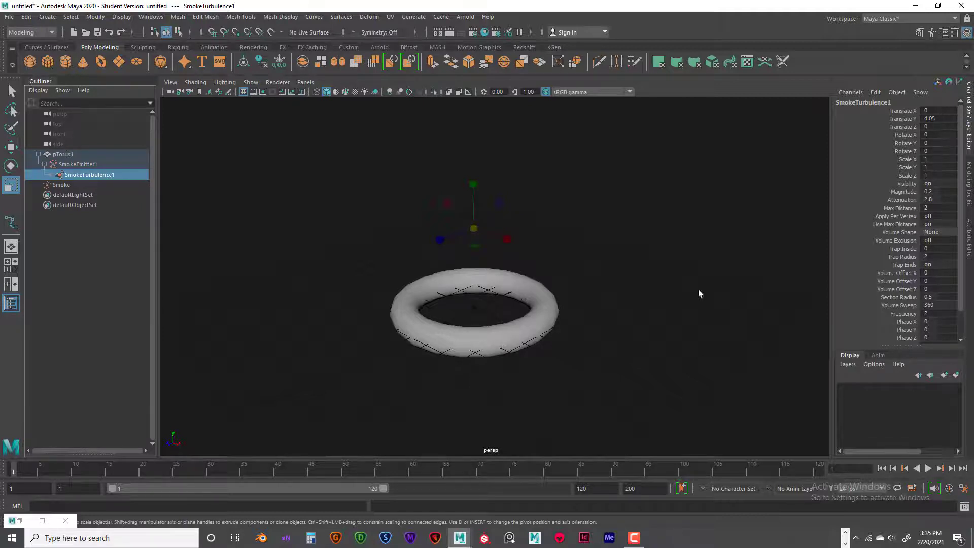
pyautogui.click(57, 185)
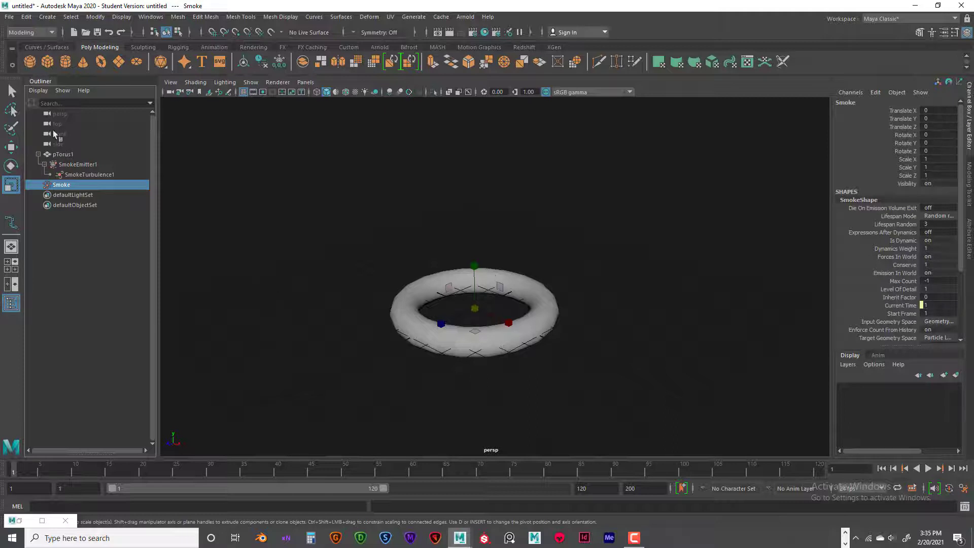
# Step: Start a new scene without saving the current one
pyautogui.click(9, 17)
pyautogui.click(31, 36)
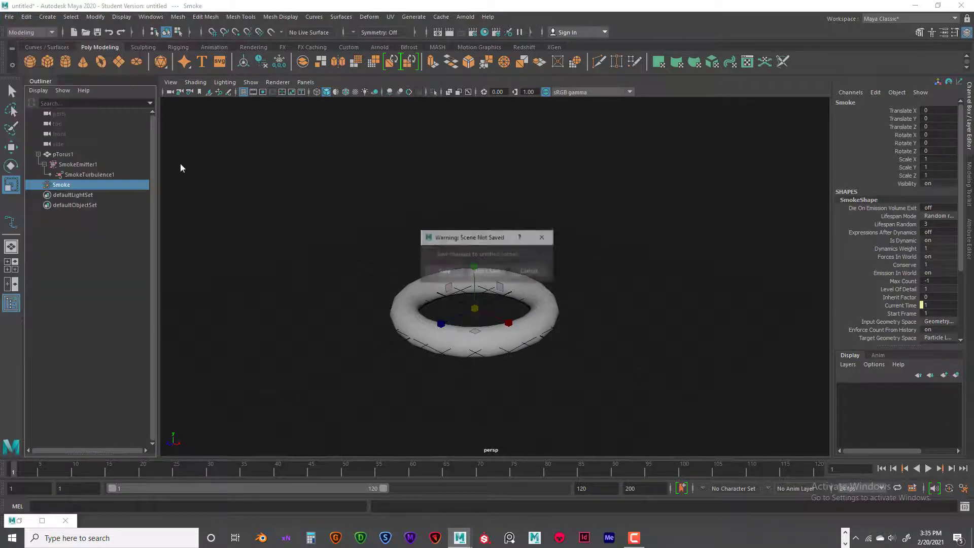
pyautogui.click(491, 271)
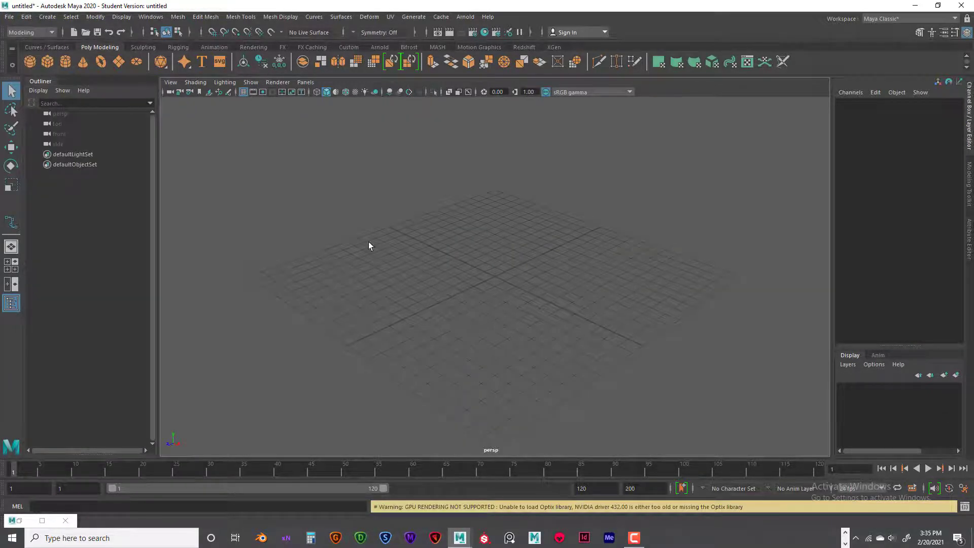
# Step: Create a Smoke effect with no object selected, using sprite image Smoke.0, particle name Smoke and cycled images 0 to 50
pyautogui.press('space')
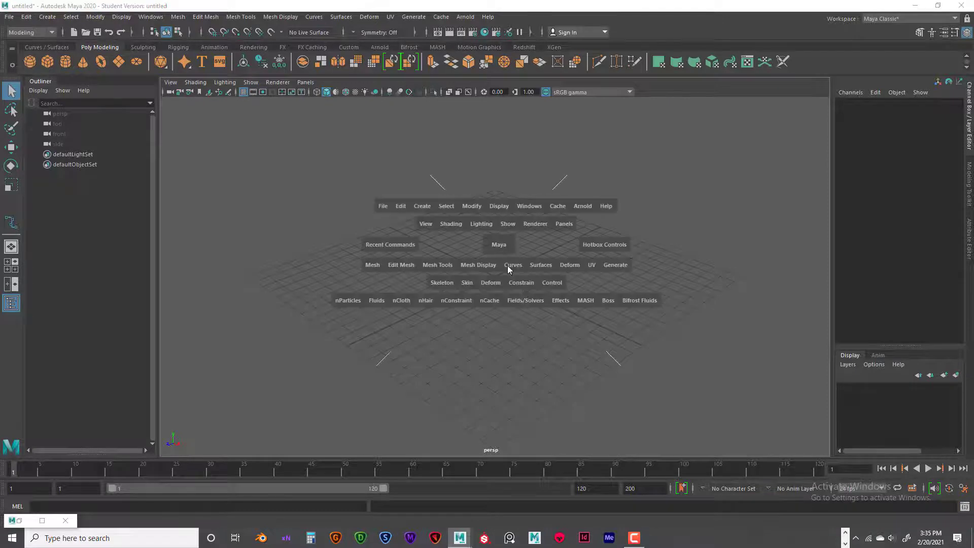
pyautogui.click(561, 300)
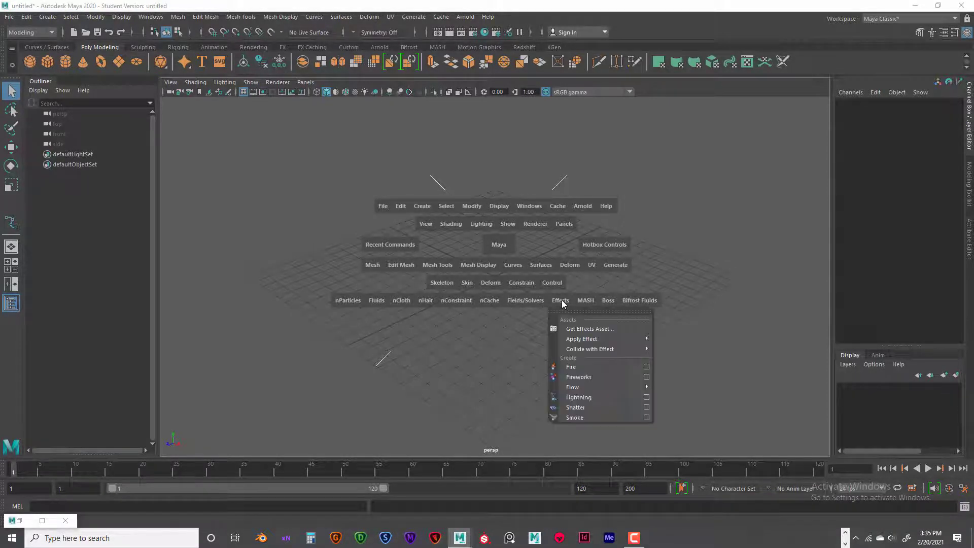
pyautogui.click(646, 417)
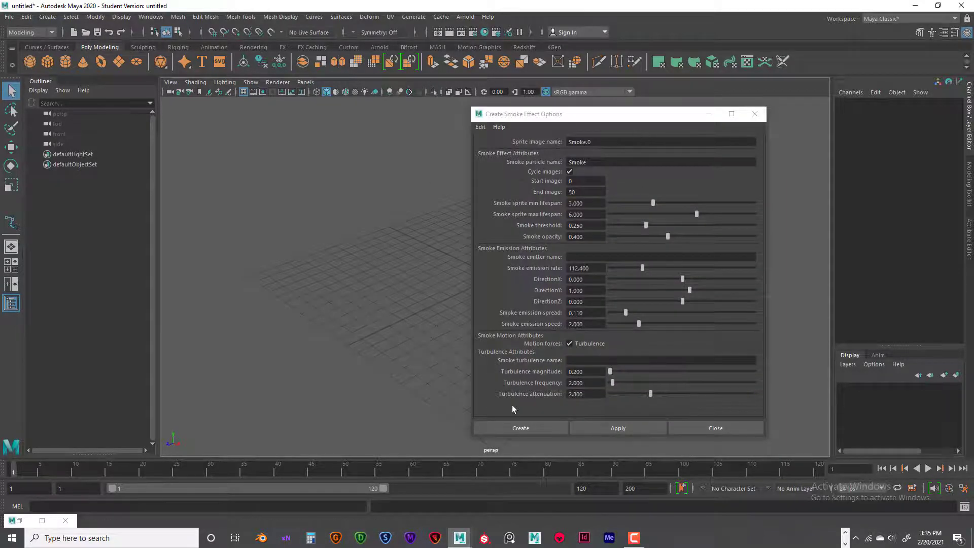
pyautogui.click(527, 426)
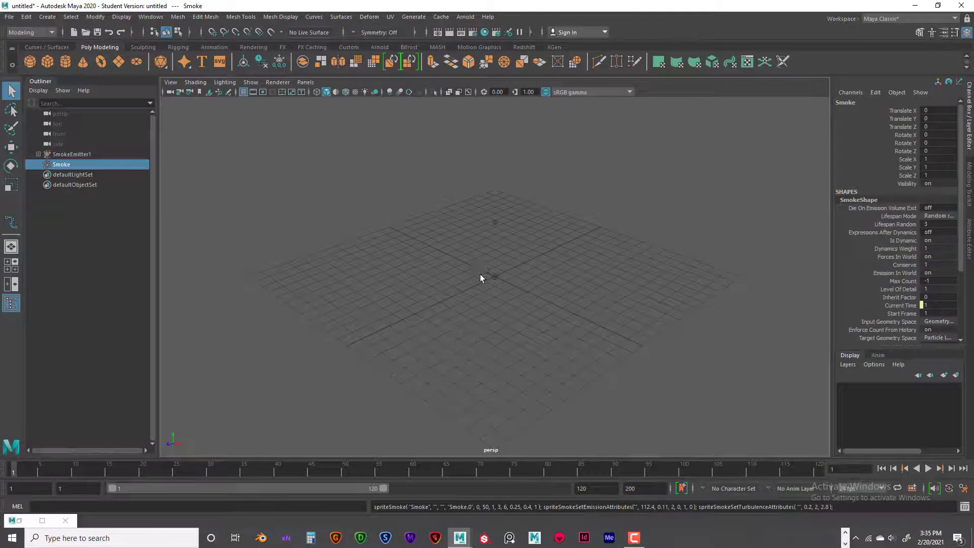
# Step: Deselect the smoke, play the standalone emitter's simulation and stop it at frame 57
pyautogui.moveTo(480, 274); pyautogui.dragTo(533, 305)
pyautogui.click(767, 444)
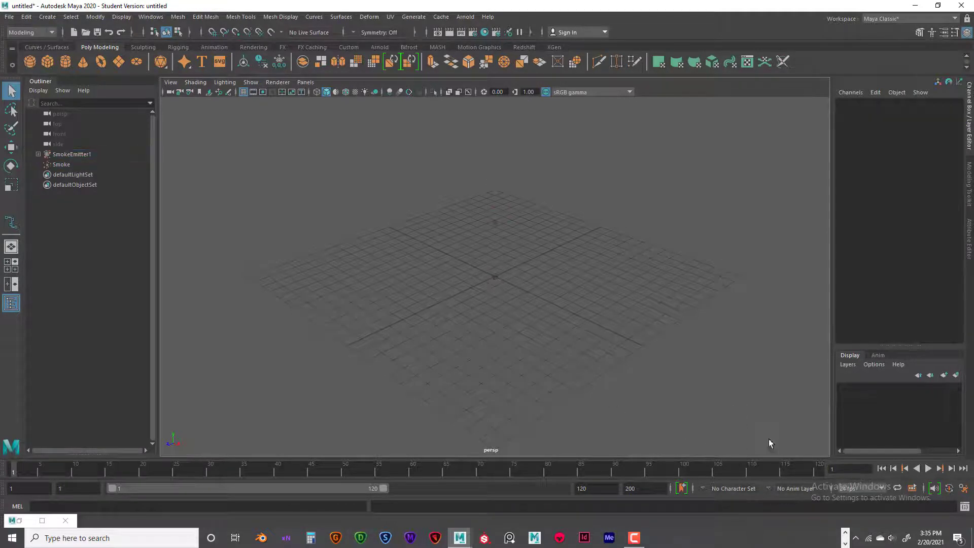
pyautogui.click(928, 468)
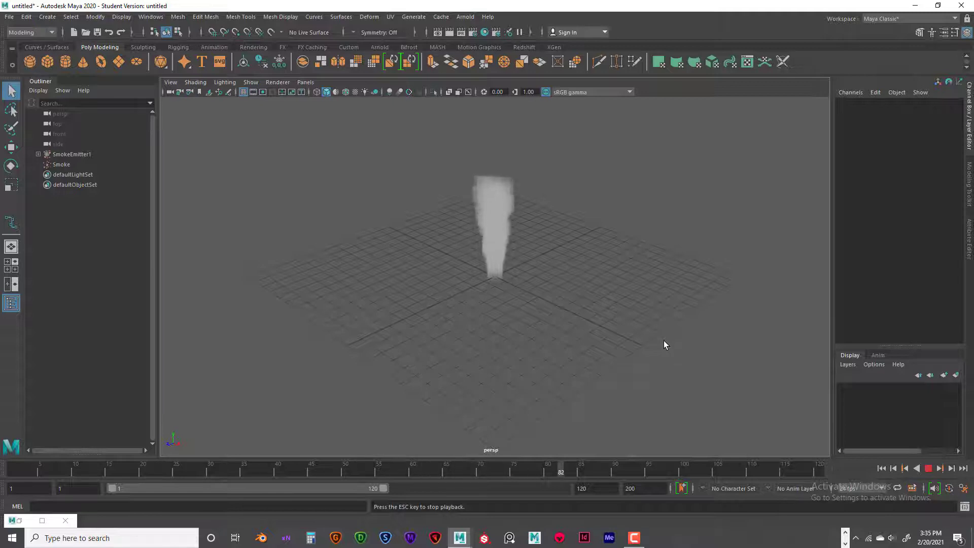
pyautogui.click(929, 468)
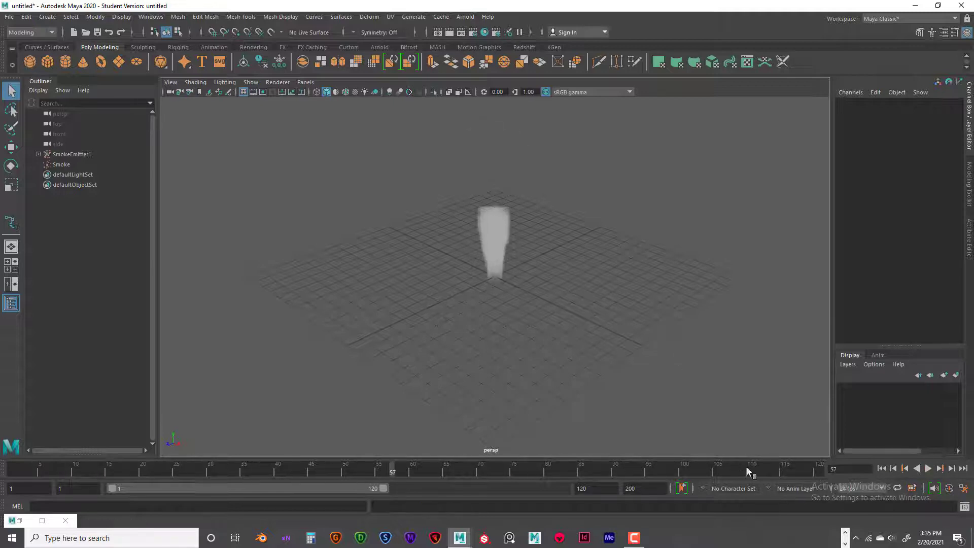
# Step: Extend the playback range to end at frame 200
pyautogui.doubleClick(581, 488)
pyautogui.write('200')
pyautogui.press('Return')
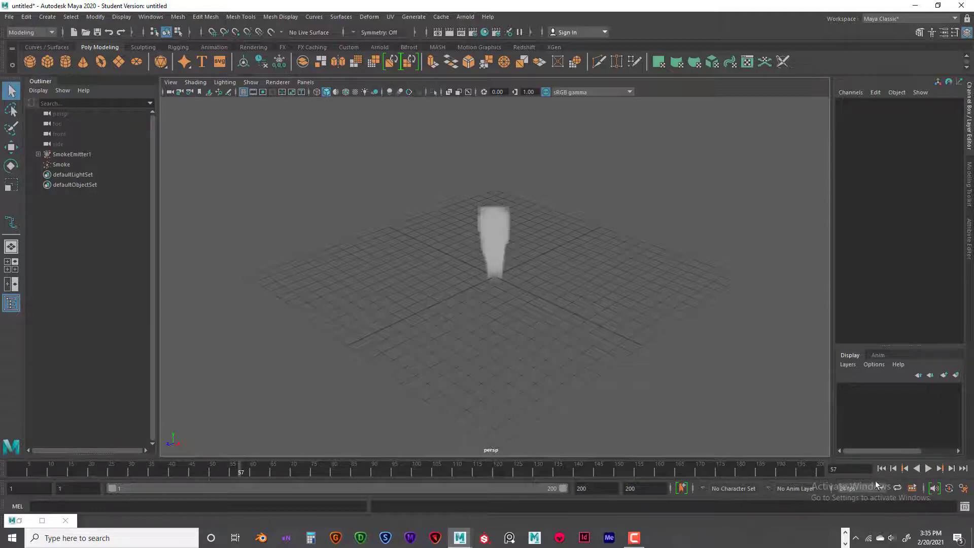
# Step: Play the smoke simulation over the extended range and stop it at frame 151
pyautogui.click(928, 468)
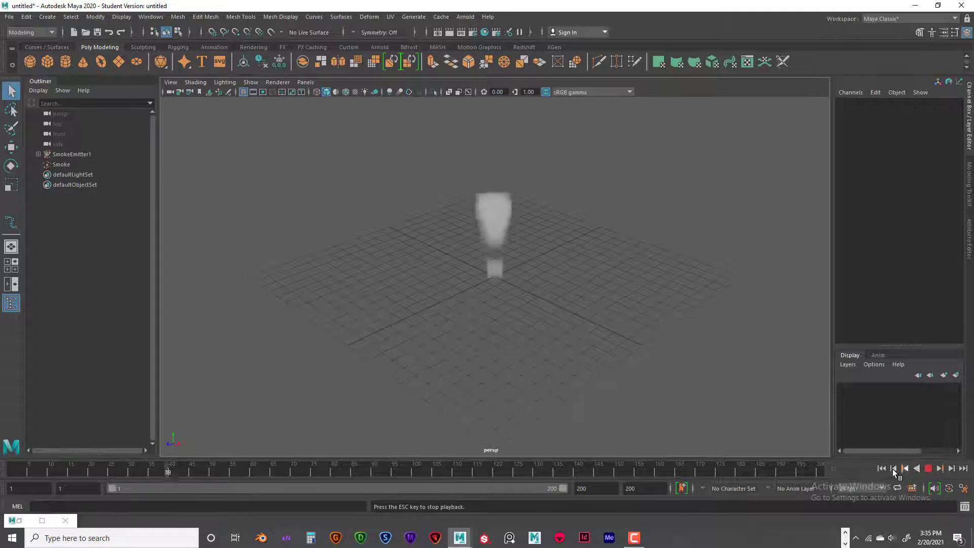
pyautogui.click(928, 468)
pyautogui.click(928, 469)
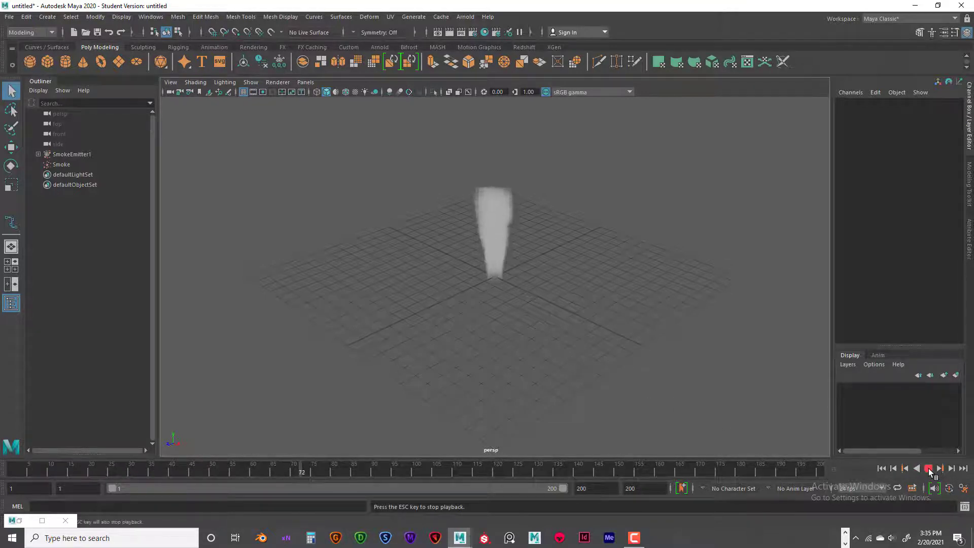
pyautogui.click(928, 468)
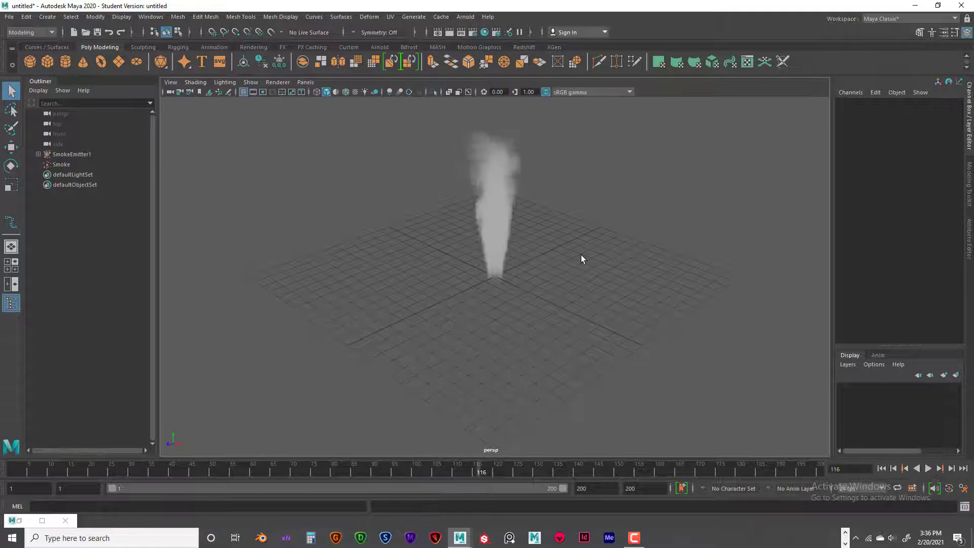
pyautogui.keyDown('alt'); pyautogui.moveTo(560, 248); pyautogui.dragTo(551, 320, button='middle'); pyautogui.keyUp('alt')
pyautogui.click(927, 469)
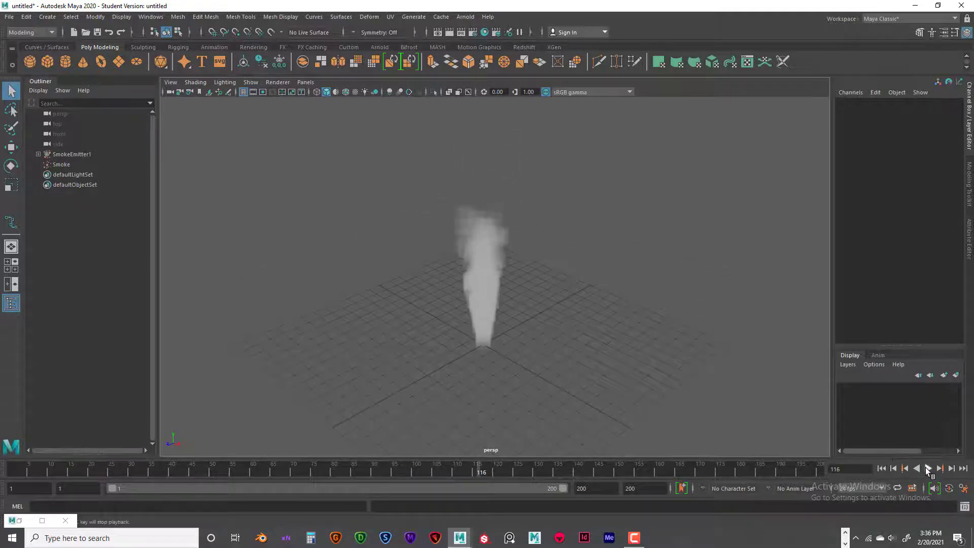
pyautogui.click(927, 468)
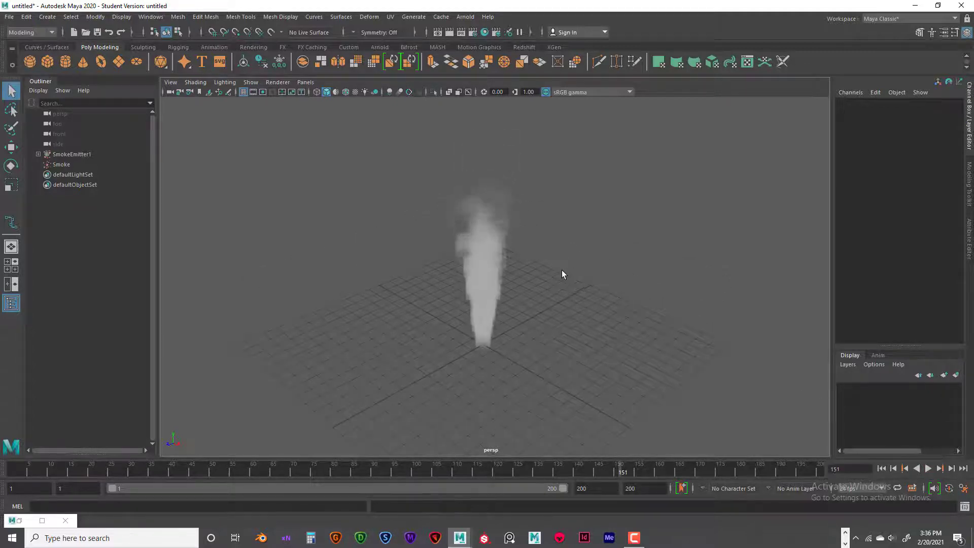
# Step: Select the smoke column and test-render the current frame with the Arnold Renderer, closing the render window when finished
pyautogui.keyDown('alt'); pyautogui.moveTo(492, 339); pyautogui.dragTo(510, 363); pyautogui.keyUp('alt')
pyautogui.click(485, 238)
pyautogui.keyDown('alt'); pyautogui.moveTo(578, 330); pyautogui.dragTo(656, 322); pyautogui.keyUp('alt')
pyautogui.scroll(4, 622, 333)
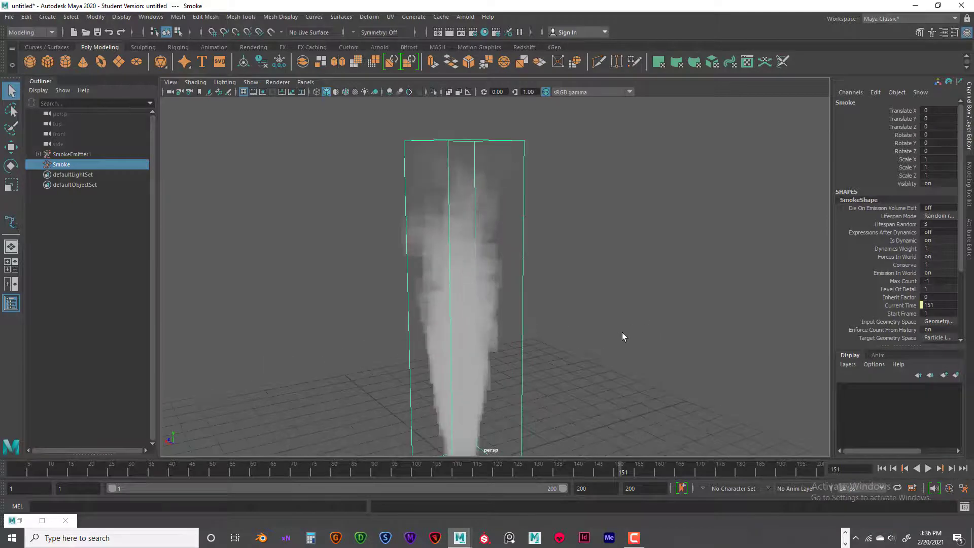
pyautogui.keyDown('alt'); pyautogui.moveTo(622, 333); pyautogui.dragTo(661, 251, button='middle'); pyautogui.keyUp('alt')
pyautogui.keyDown('alt'); pyautogui.moveTo(661, 250); pyautogui.dragTo(615, 303, button='right'); pyautogui.keyUp('alt')
pyautogui.keyDown('alt'); pyautogui.moveTo(616, 293); pyautogui.dragTo(596, 317, button='middle'); pyautogui.keyUp('alt')
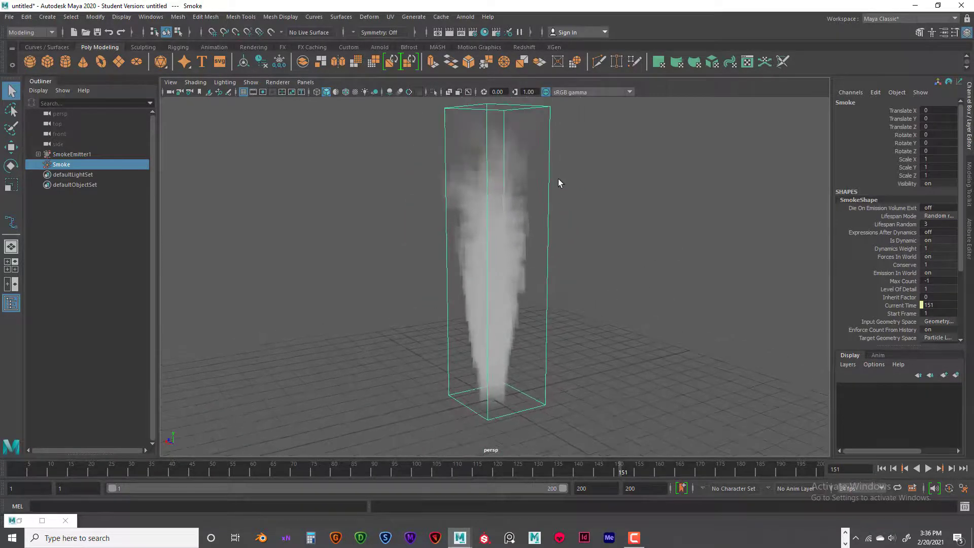
pyautogui.click(449, 32)
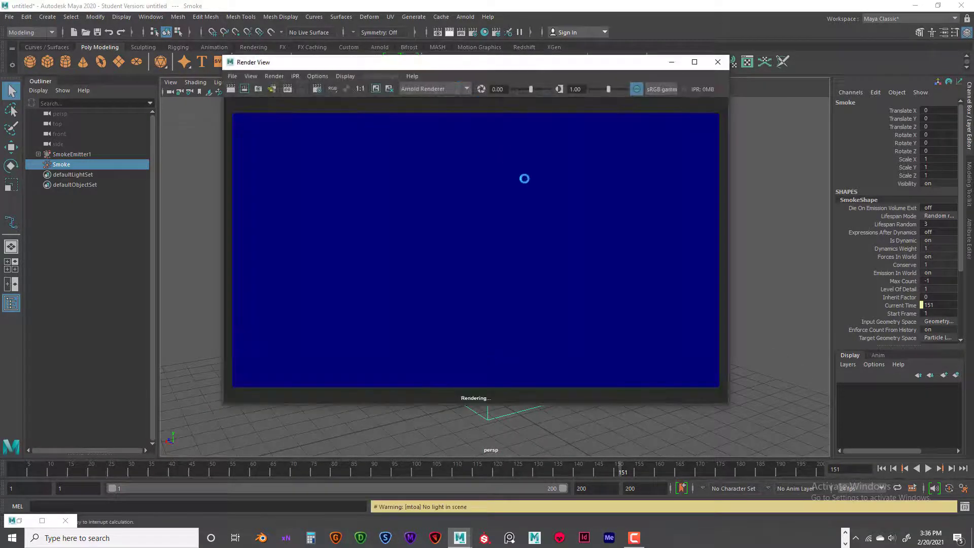
pyautogui.click(717, 62)
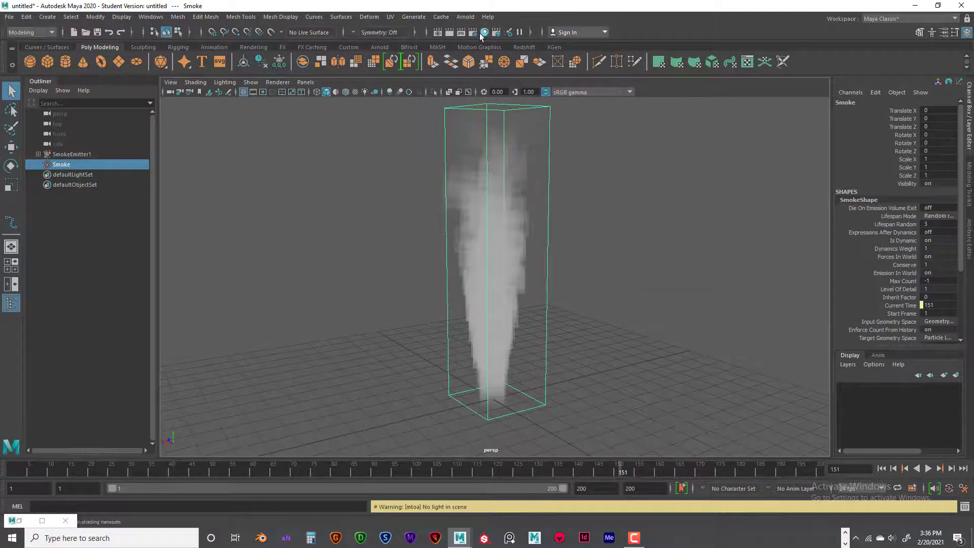
# Step: Set the scene's renderer to Maya Hardware 2.0 in the render settings
pyautogui.click(472, 32)
pyautogui.click(642, 120)
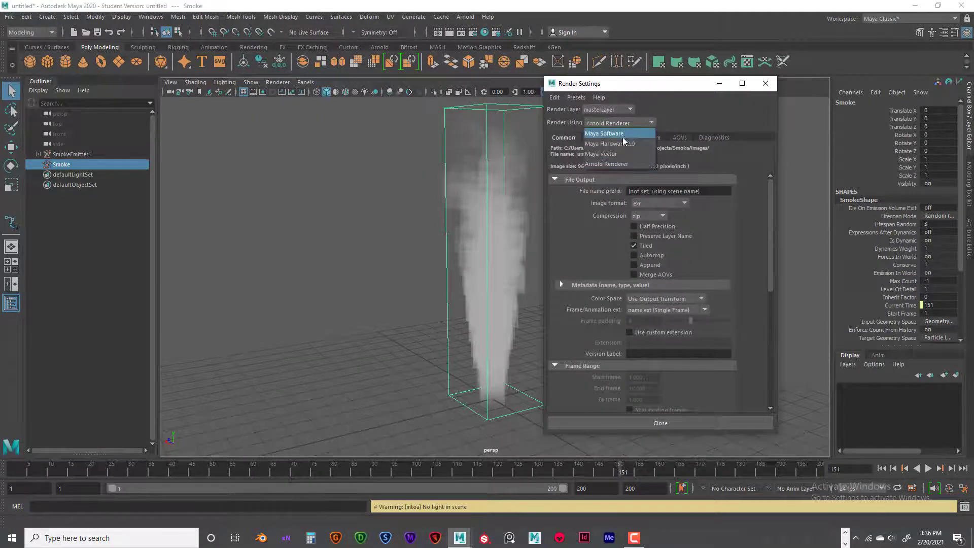
pyautogui.click(619, 144)
pyautogui.click(766, 84)
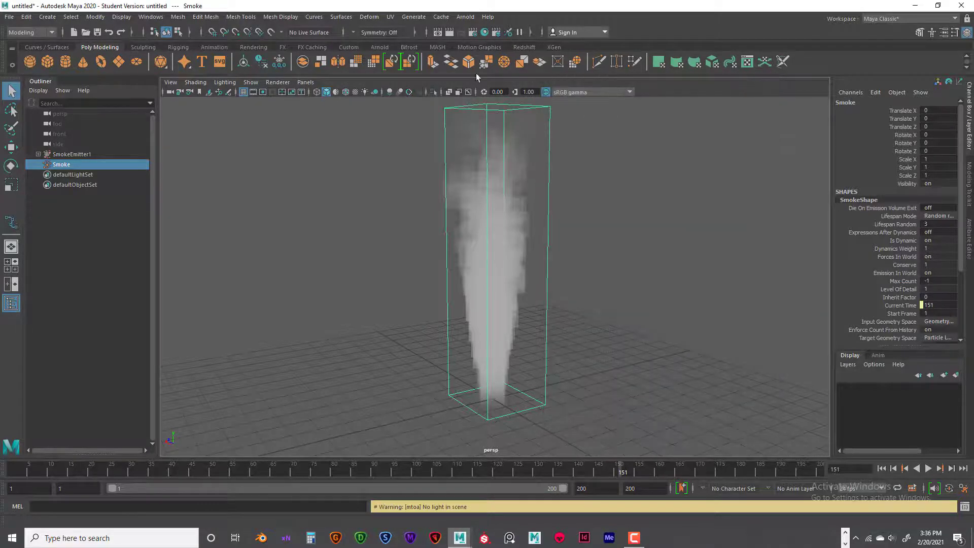
# Step: Render frame 151, raise the render preview's exposure to 4.17, examine the smoke sprites up close, and close the preview
pyautogui.click(450, 32)
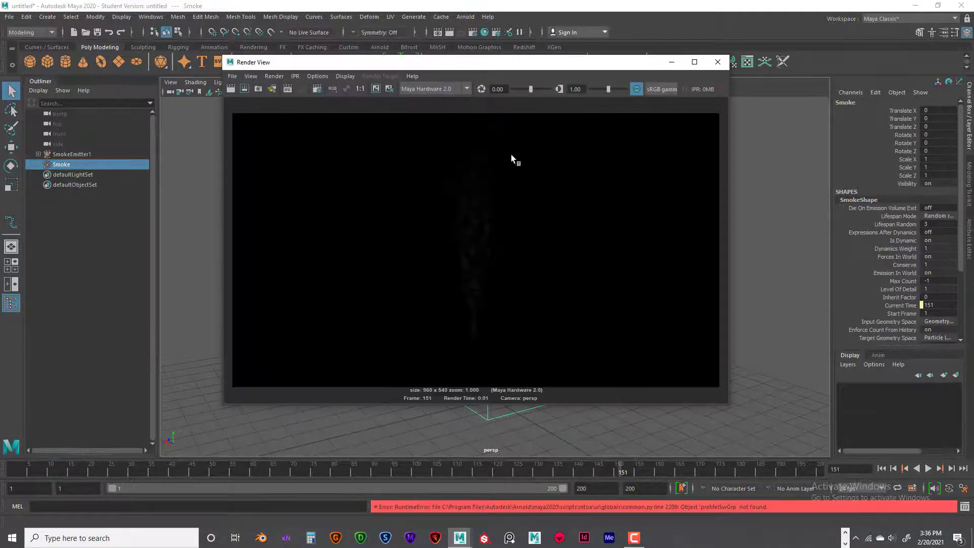
pyautogui.moveTo(532, 90); pyautogui.dragTo(546, 90)
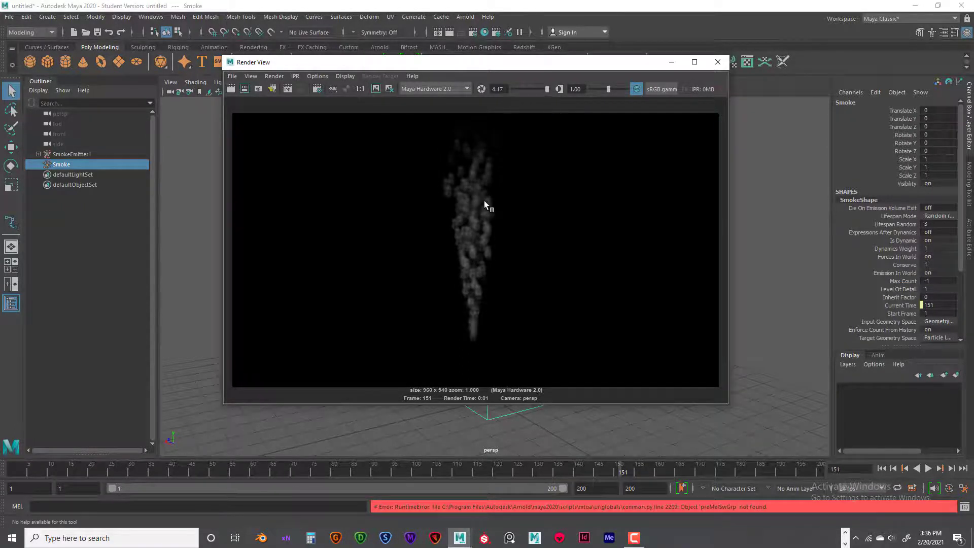
pyautogui.scroll(10, 483, 203)
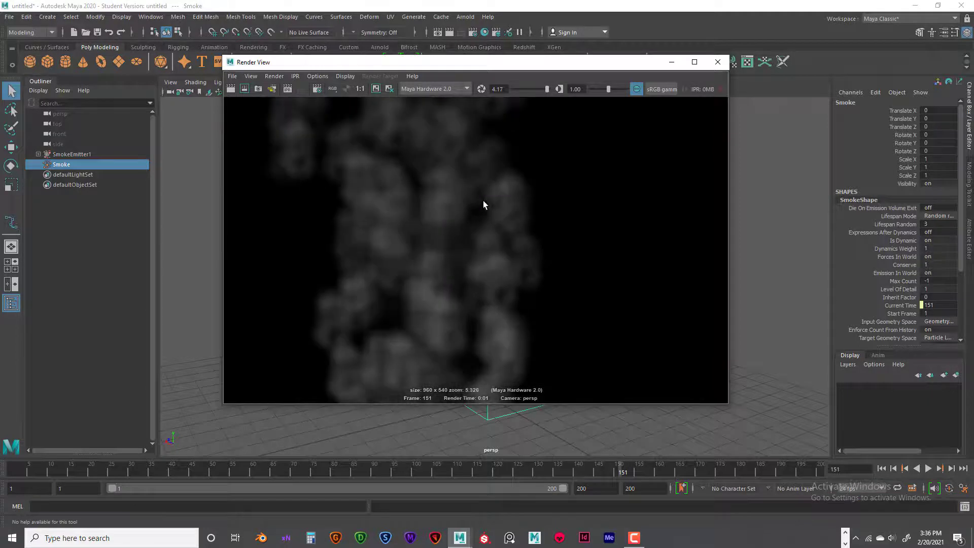
pyautogui.scroll(-9, 483, 201)
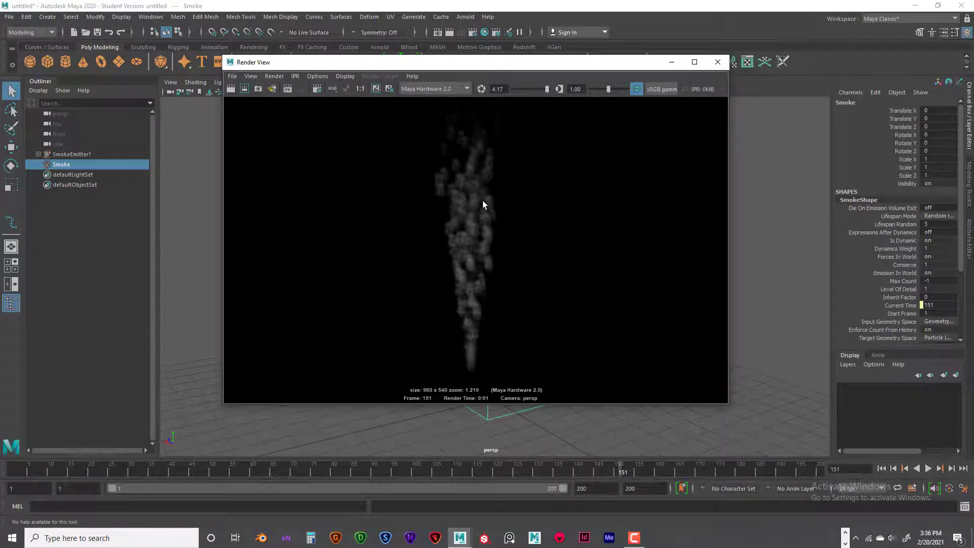
pyautogui.scroll(-1, 482, 202)
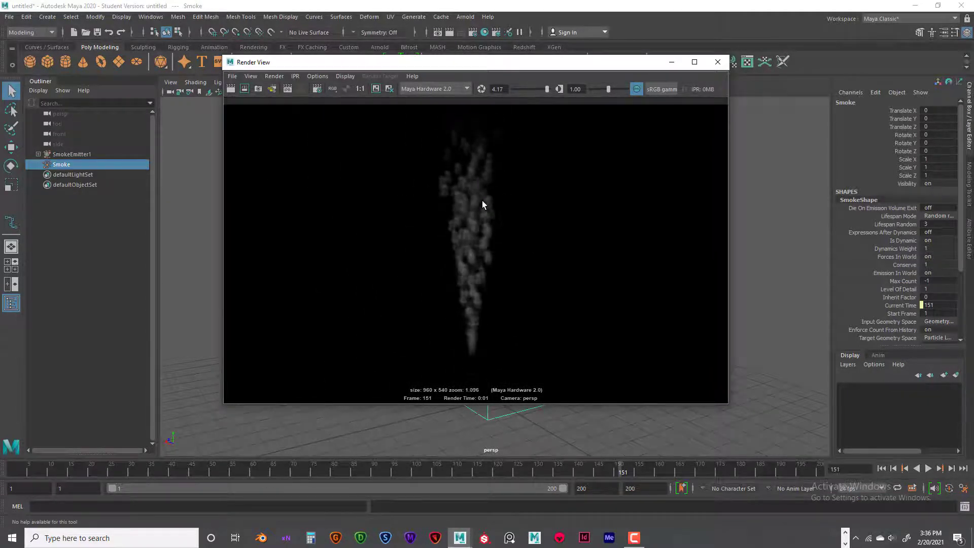
pyautogui.keyDown('alt'); pyautogui.moveTo(492, 185); pyautogui.dragTo(492, 197, button='middle'); pyautogui.keyUp('alt')
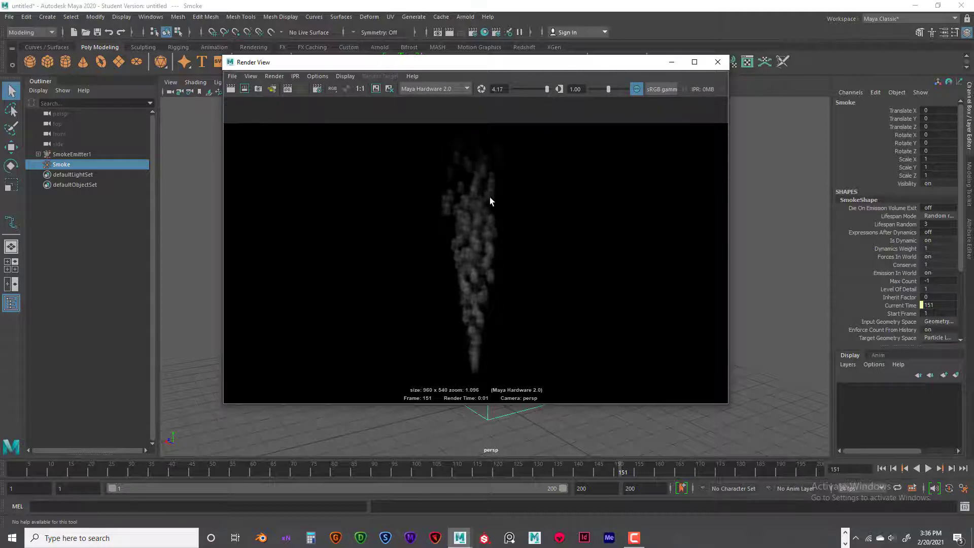
pyautogui.scroll(4, 489, 197)
pyautogui.scroll(-4, 515, 165)
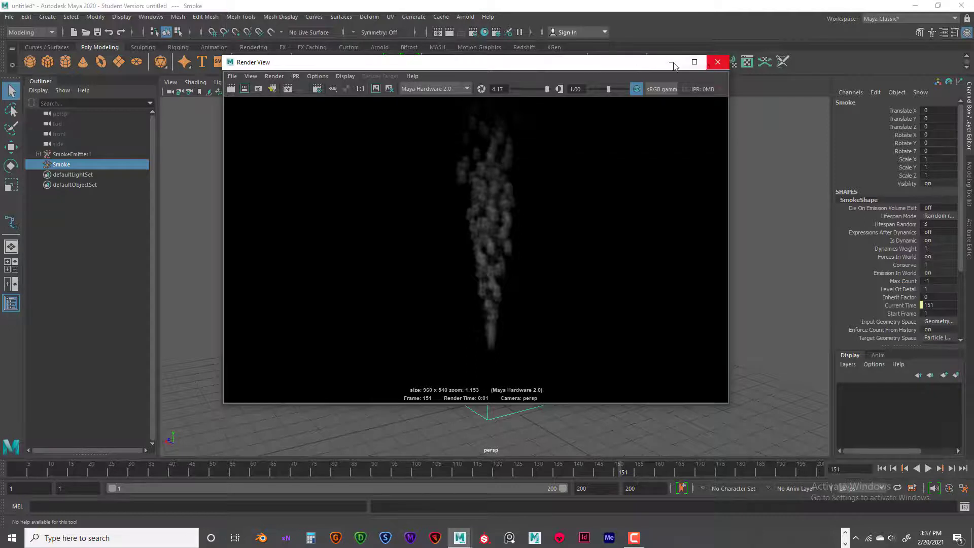
pyautogui.click(717, 62)
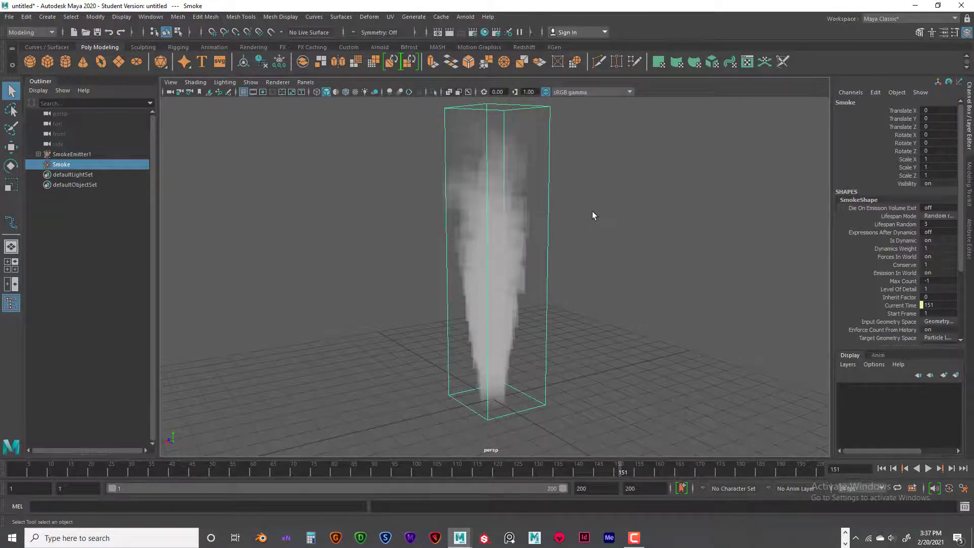
# Step: Switch the perspective view's background to black
pyautogui.hotkey('alt', 'b')
pyautogui.scroll(-1, 592, 211)
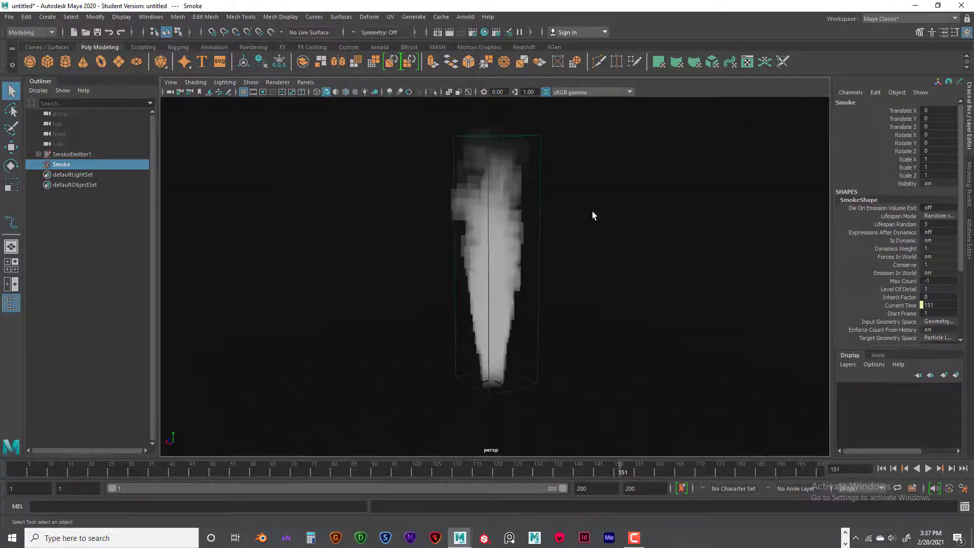
pyautogui.scroll(1, 592, 211)
pyautogui.scroll(-1, 592, 211)
# Step: Expand SmokeEmitter1 and examine the attributes of the emitter, its SmokeTurbulence1 field and the Smoke particle object
pyautogui.click(38, 154)
pyautogui.click(70, 154)
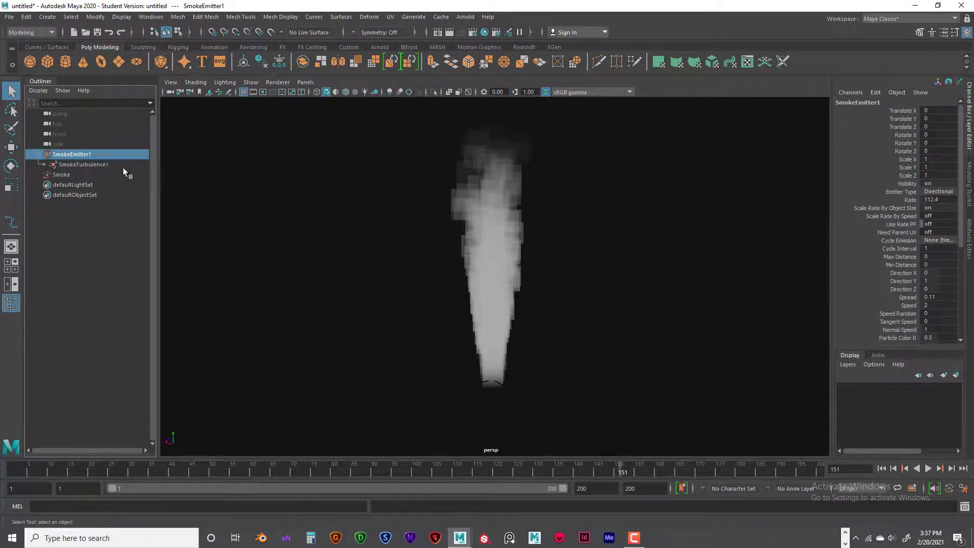
pyautogui.click(74, 163)
pyautogui.click(60, 174)
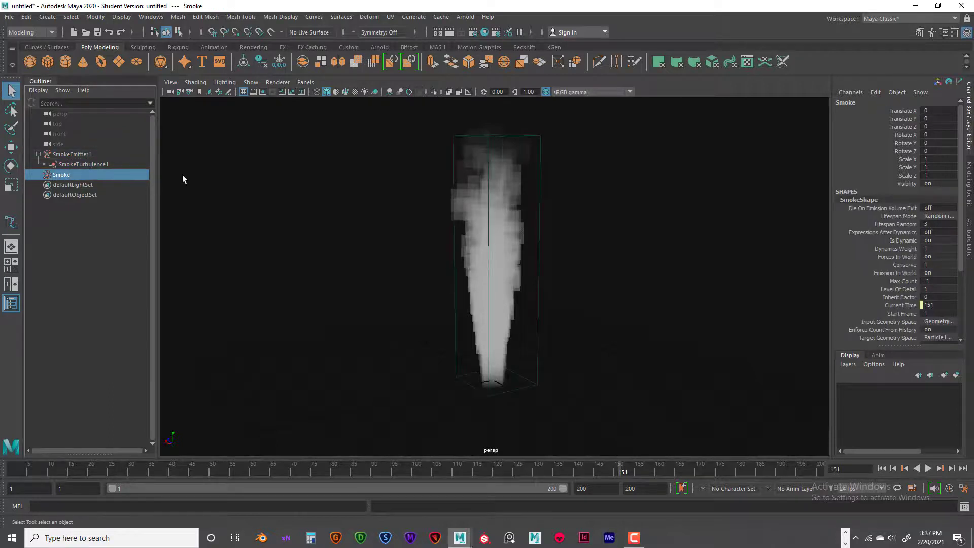